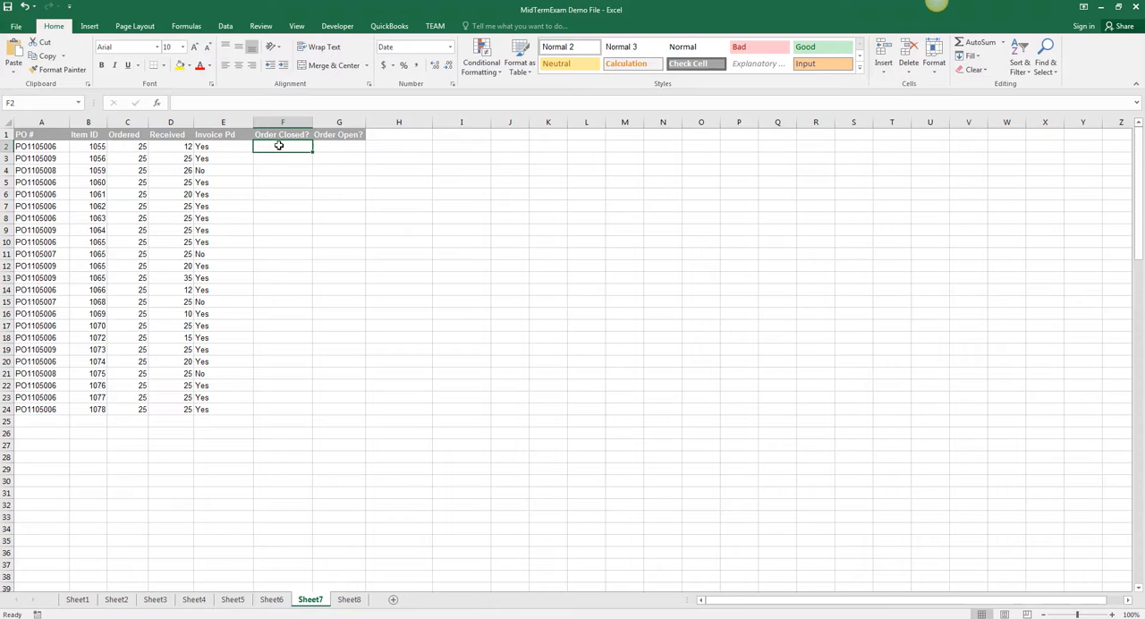
pyautogui.write('=if(')
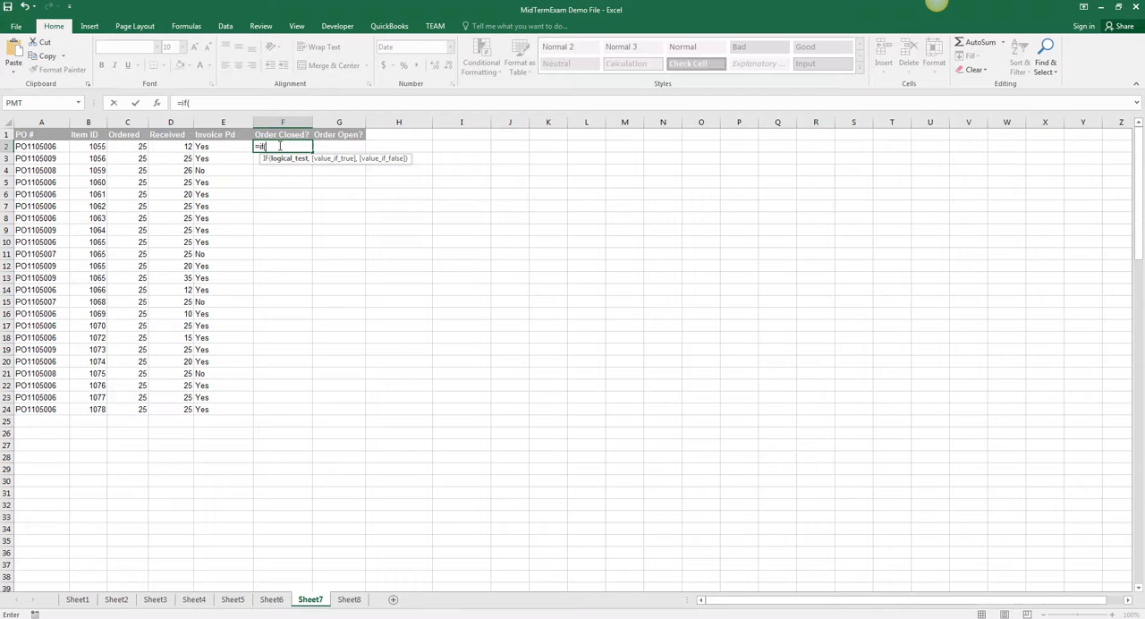
pyautogui.write('AND')
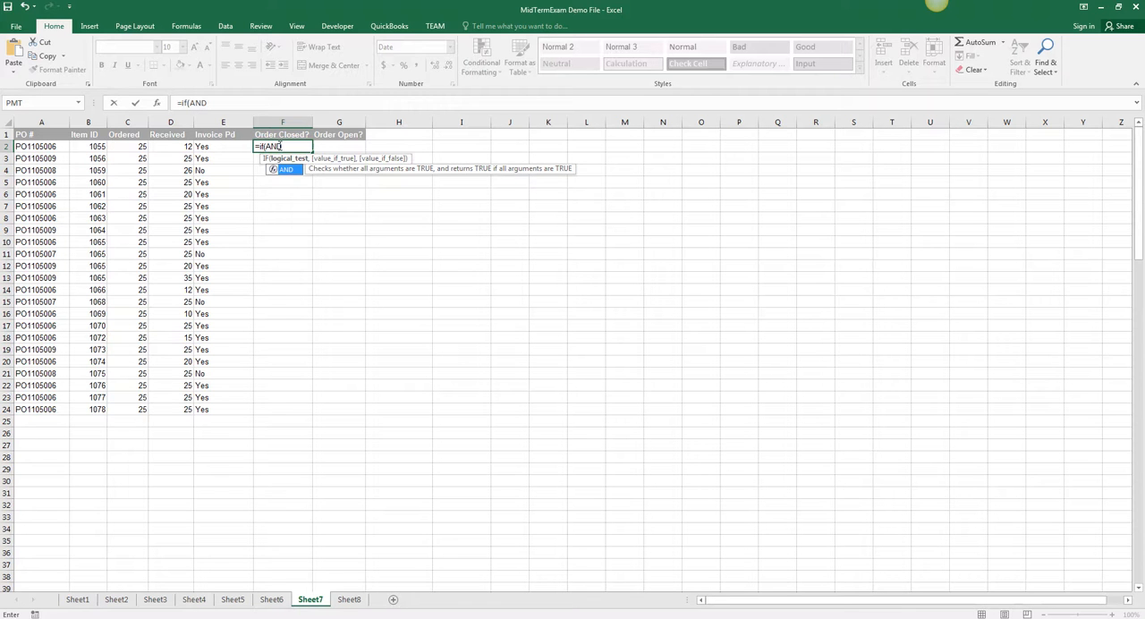
pyautogui.write('(')
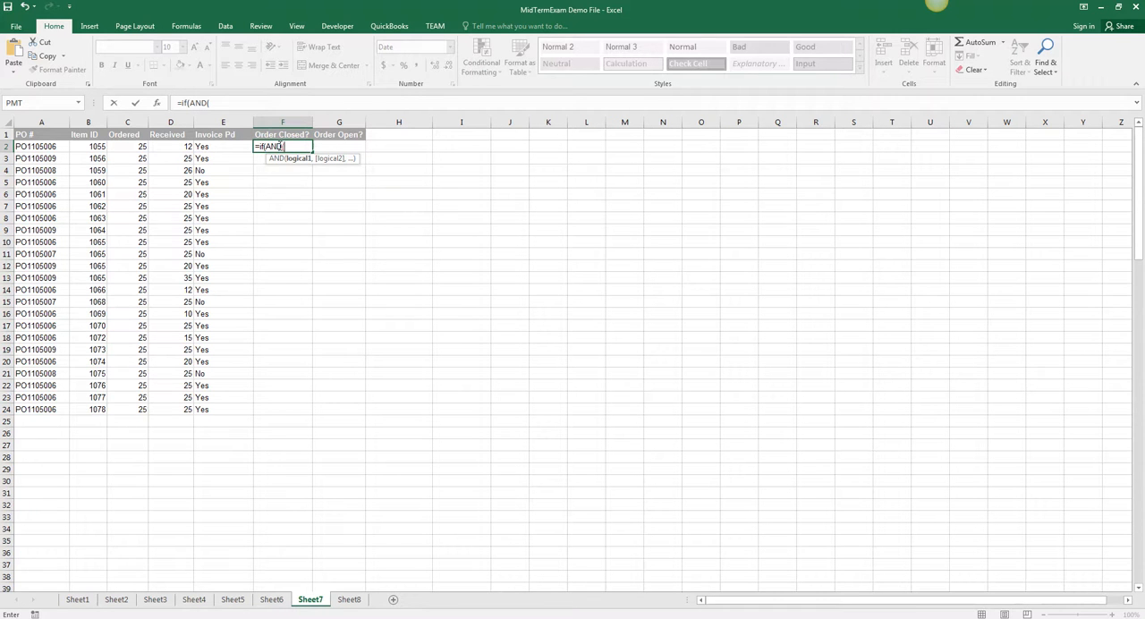
pyautogui.press('BackSpace')
pyautogui.press('BackSpace')
pyautogui.press('BackSpace')
pyautogui.press('BackSpace')
pyautogui.press('BackSpace')
pyautogui.press('BackSpace')
pyautogui.press('BackSpace')
pyautogui.press('BackSpace')
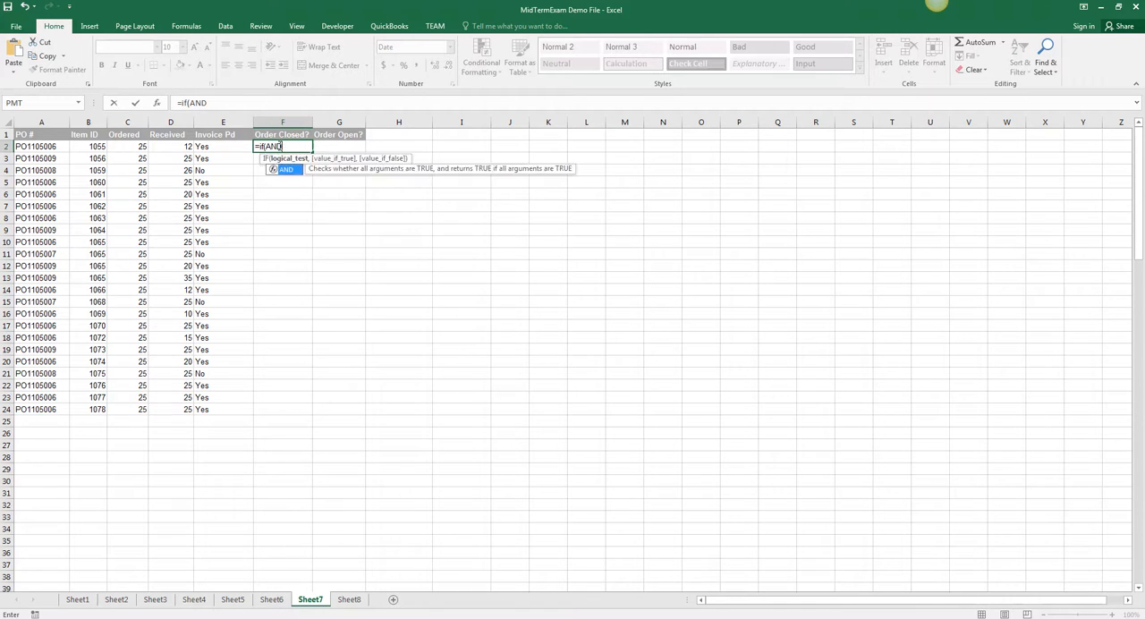
# Step: Enter =AND(D2=C2,E2="Yes") in F2 and fill it down the Order Closed? column to row 24
pyautogui.write('=AND(')
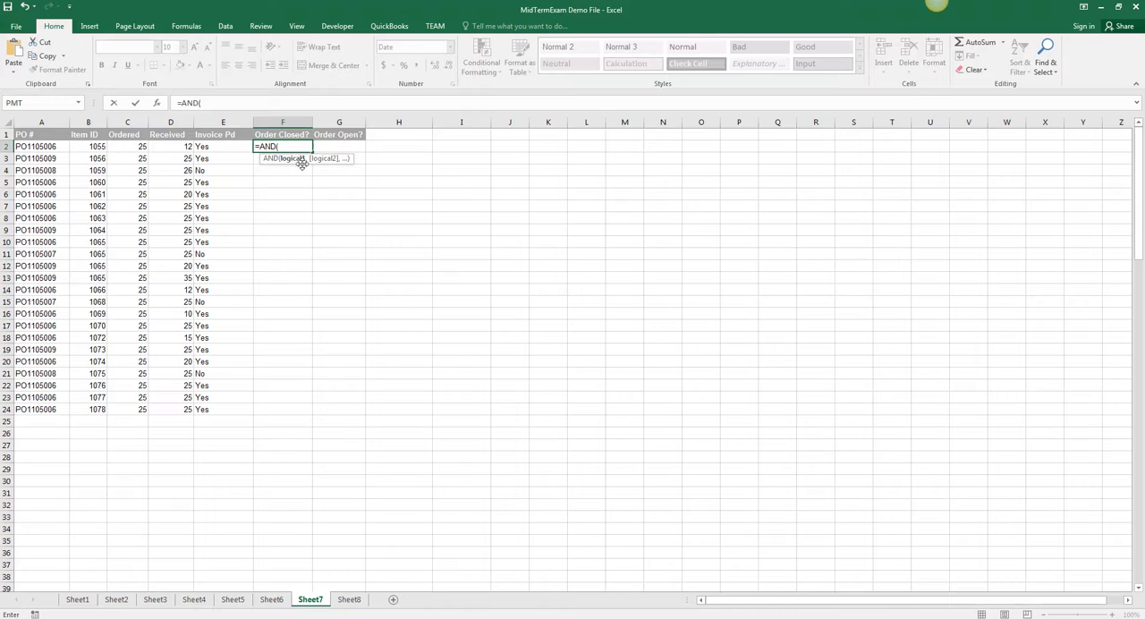
pyautogui.click(179, 146)
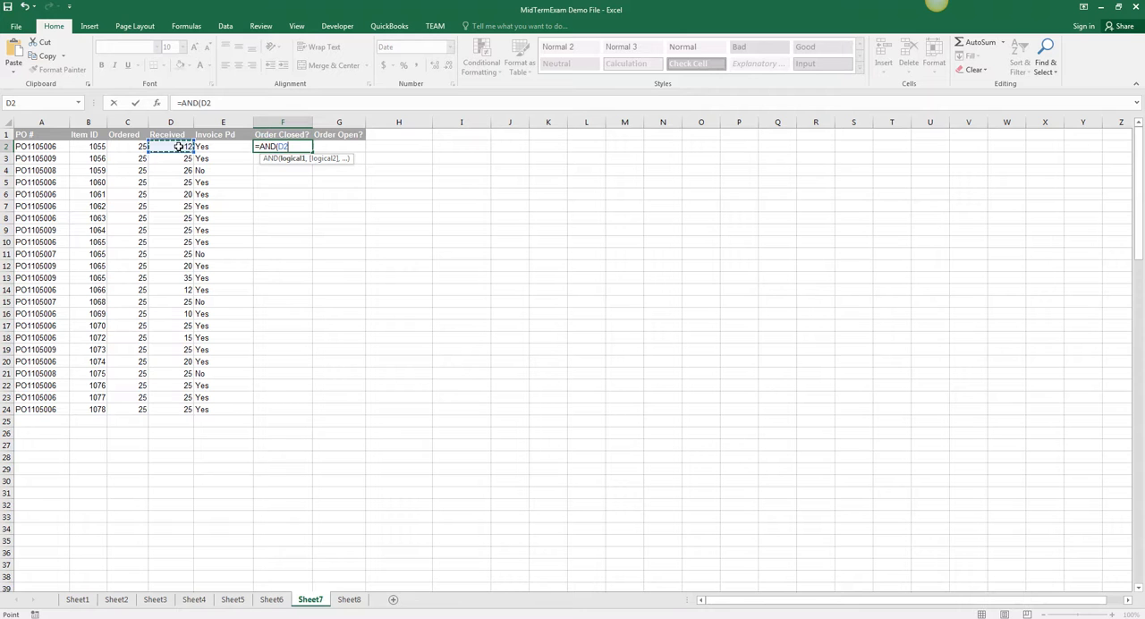
pyautogui.write('=')
pyautogui.click(130, 148)
pyautogui.write(',')
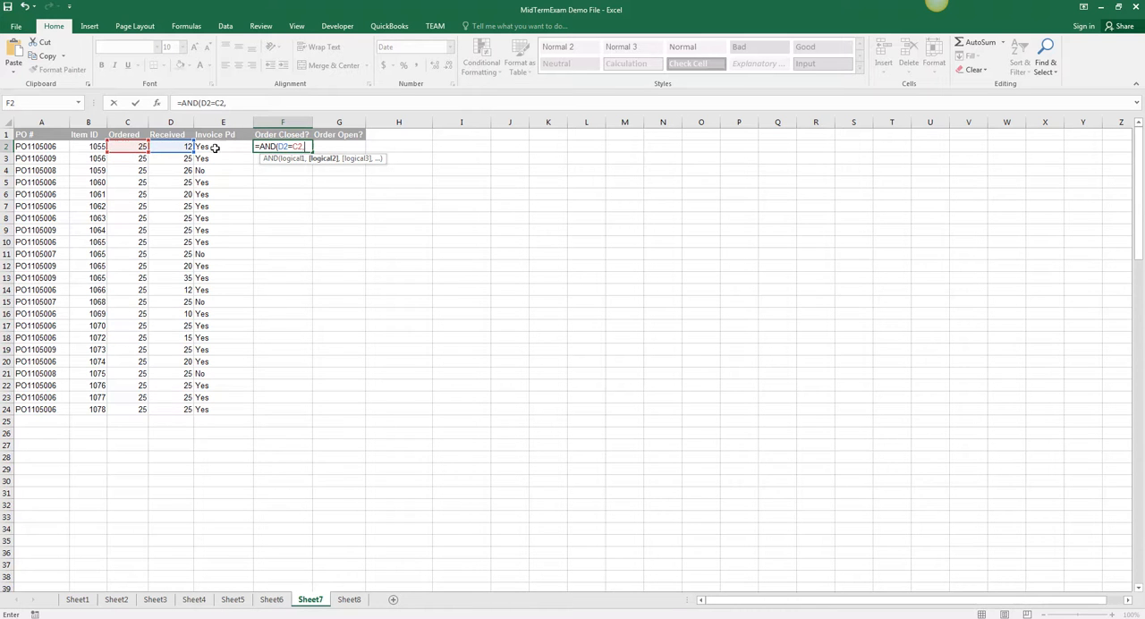
pyautogui.click(225, 147)
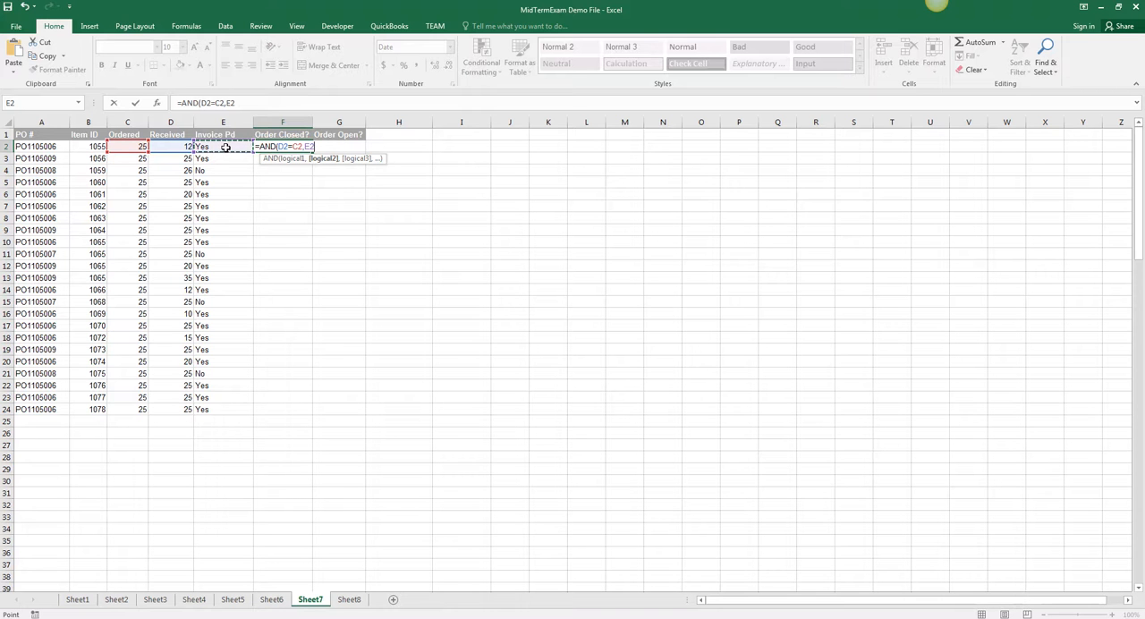
pyautogui.write('="Yes")')
pyautogui.press('Return')
pyautogui.click(272, 147)
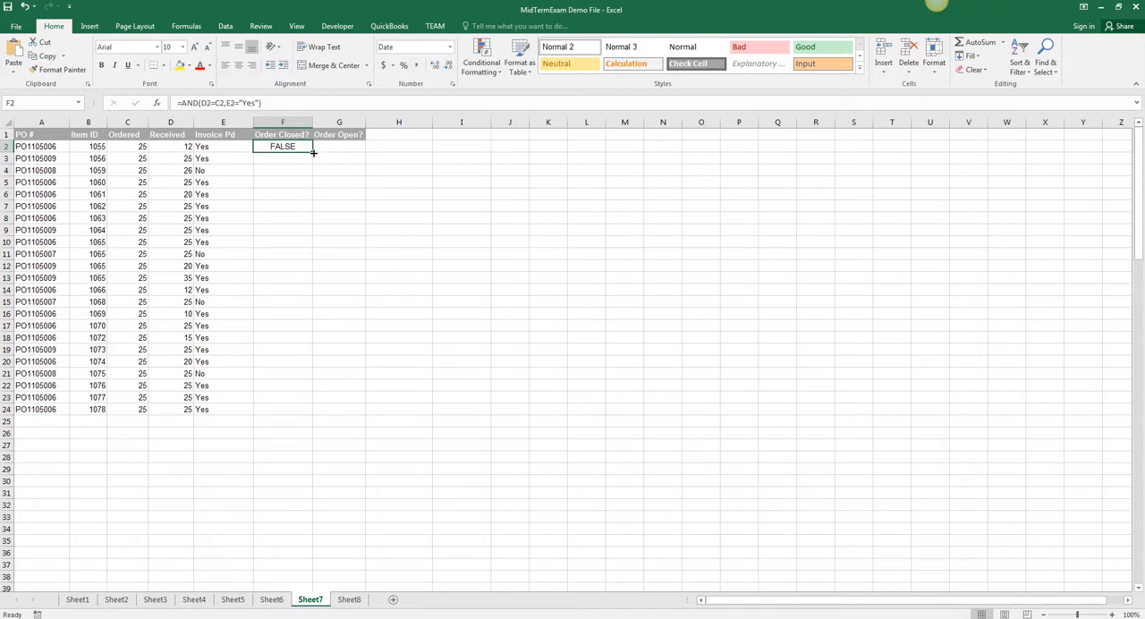
pyautogui.doubleClick(313, 153)
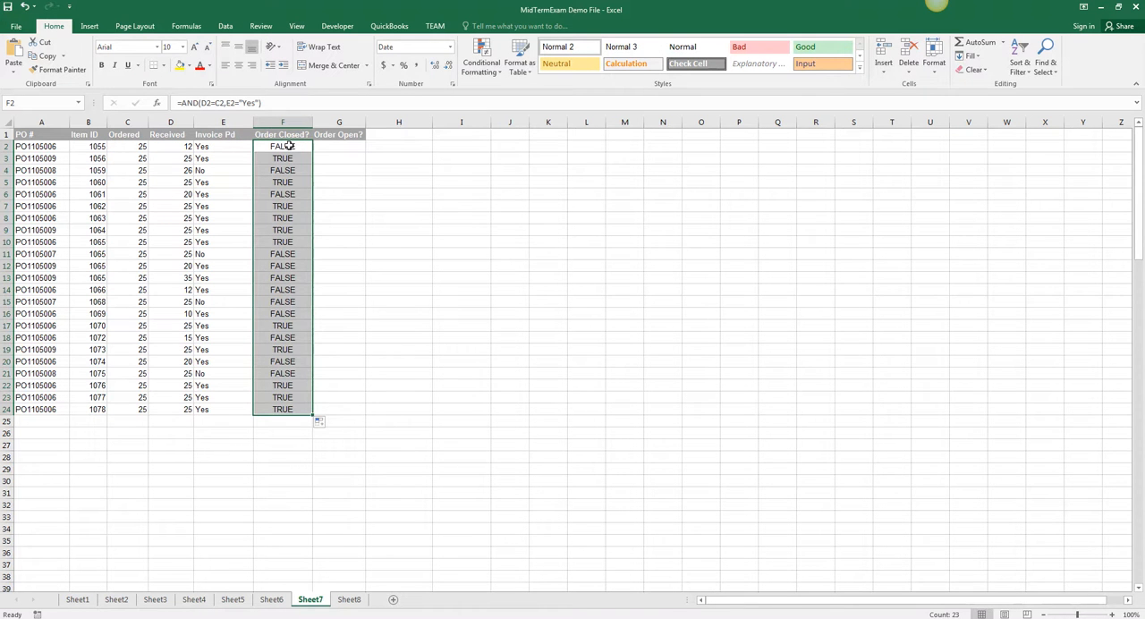
# Step: Nest the AND expression in F2 inside an IF function as its logical test
pyautogui.click(264, 148)
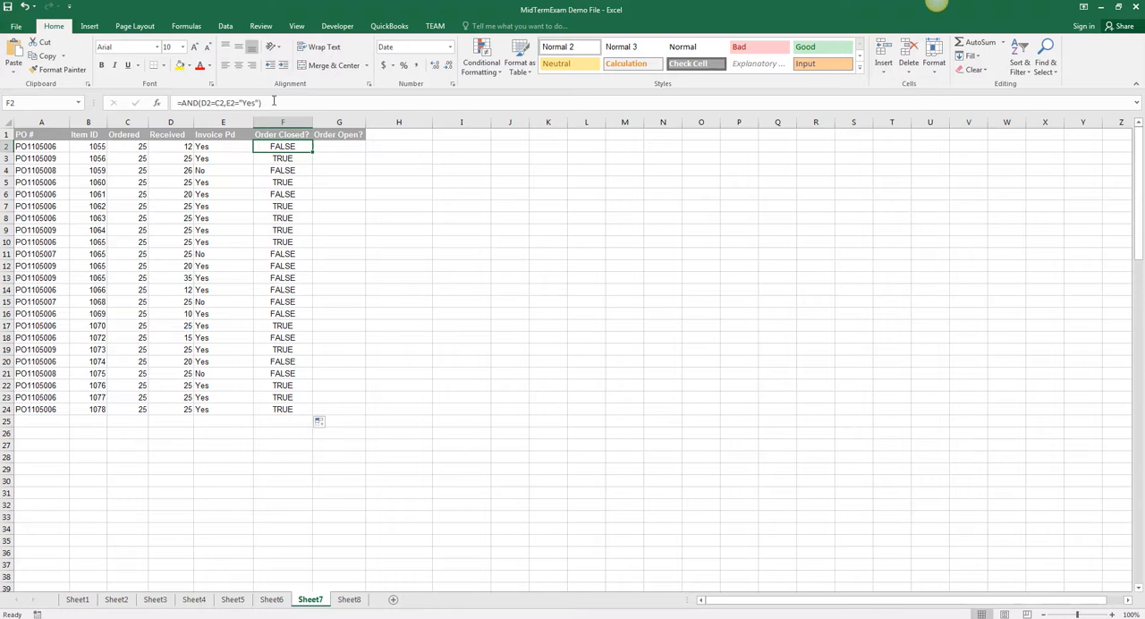
pyautogui.moveTo(271, 103)
pyautogui.mouseDown()
pyautogui.moveTo(191, 103)
pyautogui.moveTo(270, 103)
pyautogui.mouseUp()
pyautogui.hotkey('ctrl', 'c')
pyautogui.click(190, 103)
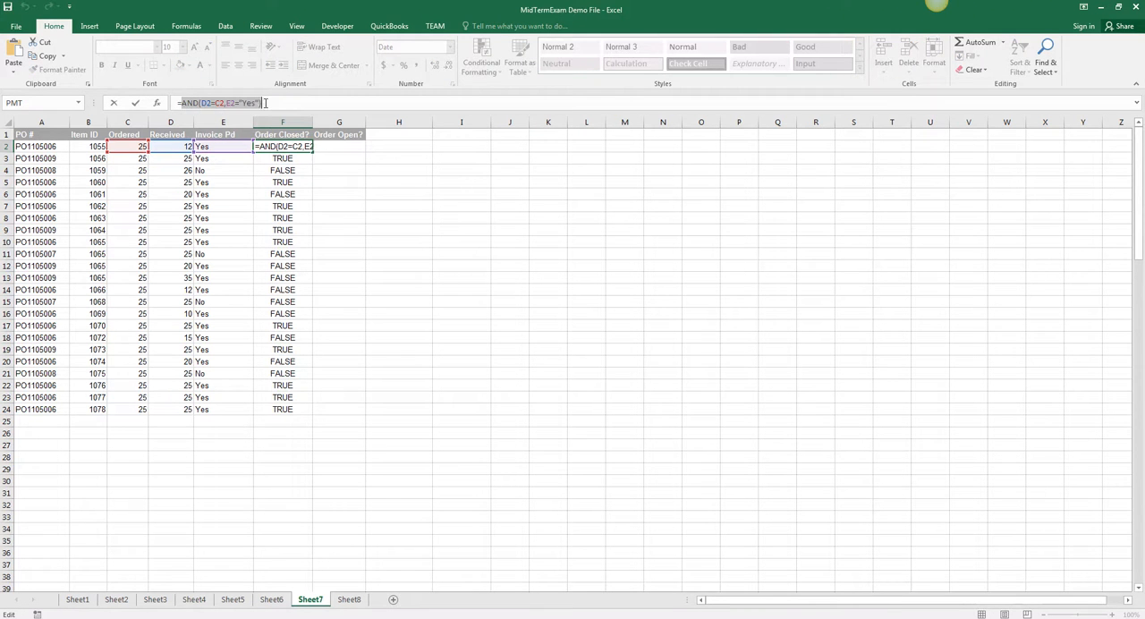
pyautogui.press('BackSpace')
pyautogui.write('if')
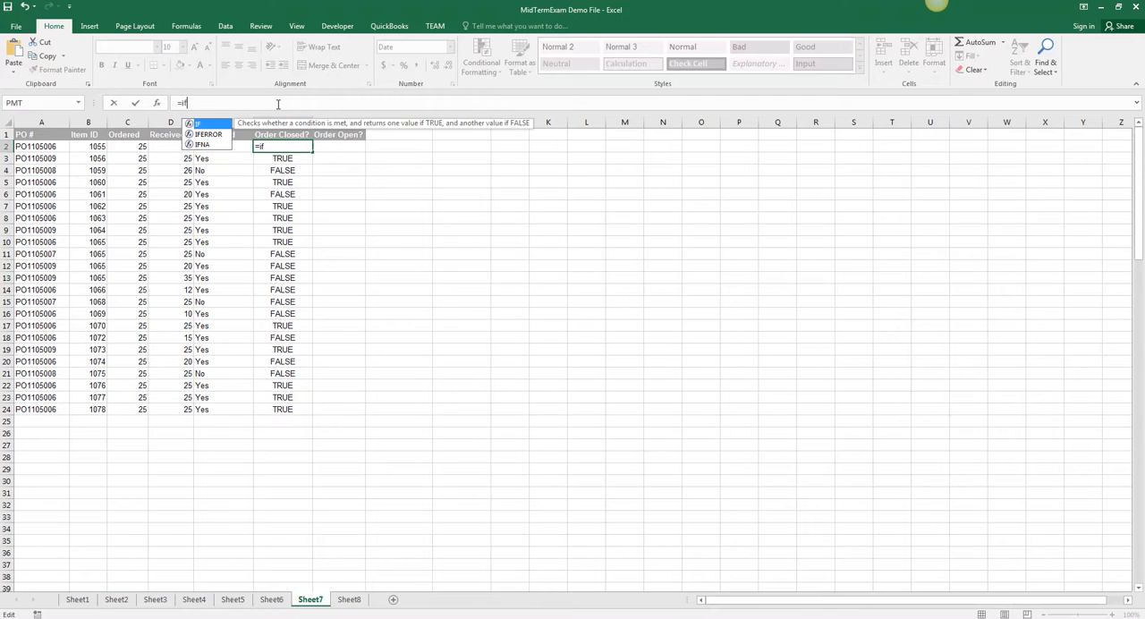
pyautogui.write('(')
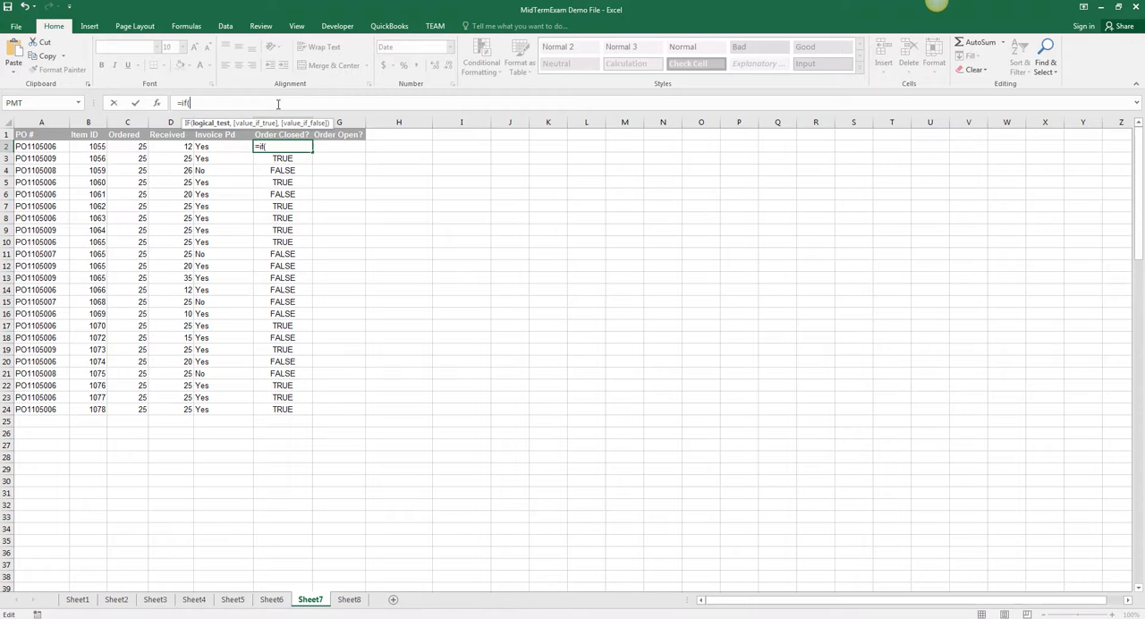
pyautogui.hotkey('ctrl', 'v')
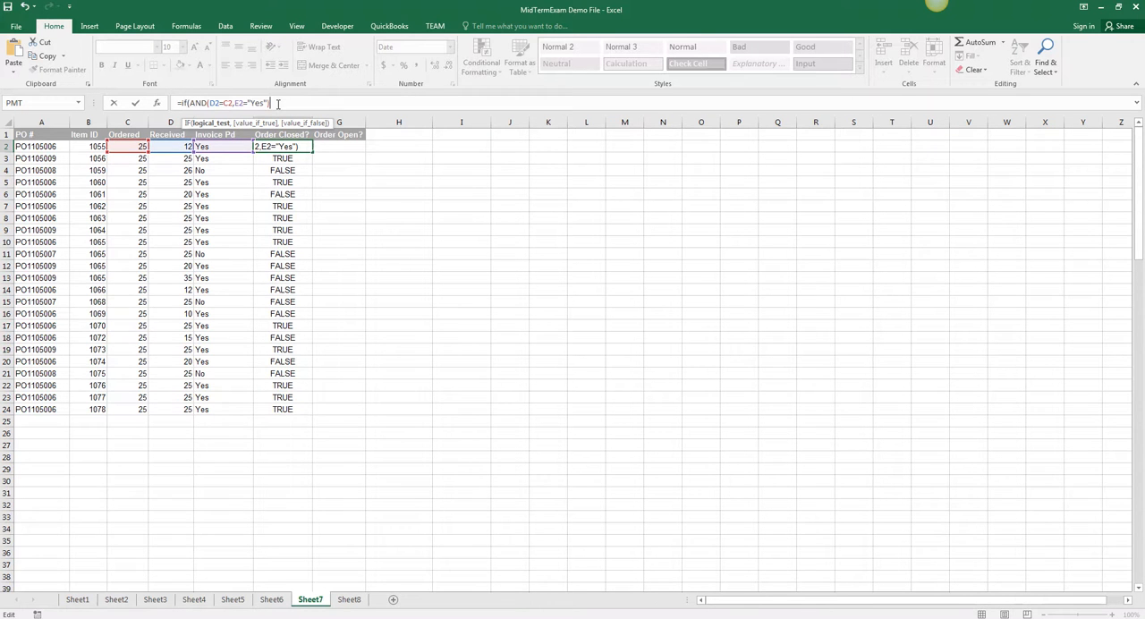
# Step: Complete the IF formula in F2 with "Yes" if true and "No" if false, and fill it down the Order Closed? column
pyautogui.write(',"YES')
pyautogui.press('BackSpace')
pyautogui.press('BackSpace')
pyautogui.press('BackSpace')
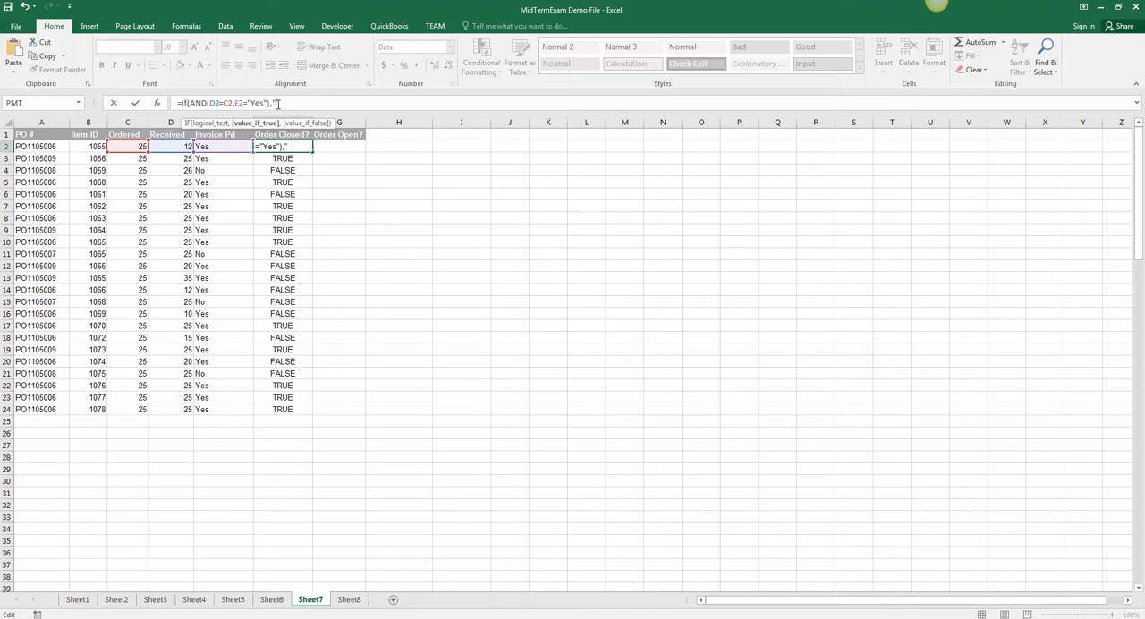
pyautogui.write('Yes","No')
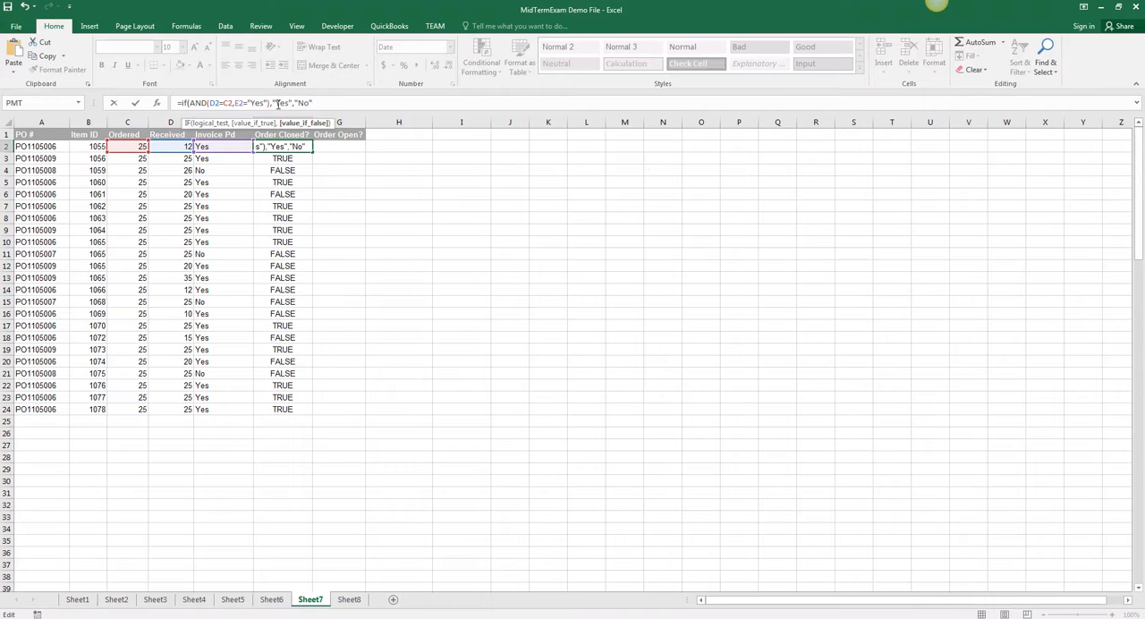
pyautogui.write(')')
pyautogui.press('Return')
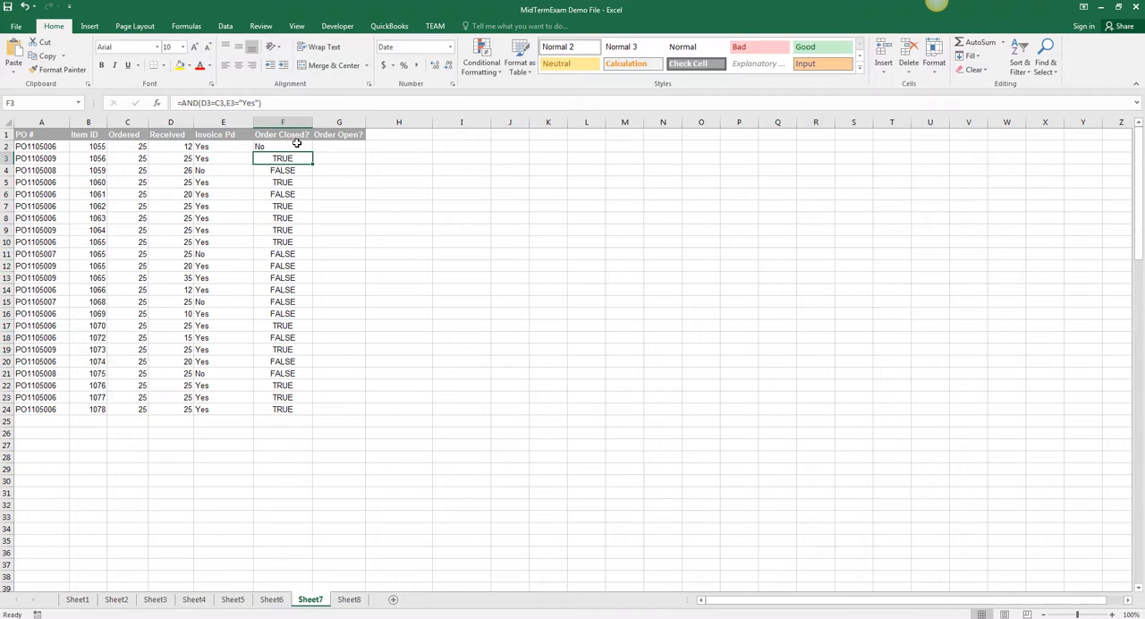
pyautogui.click(296, 146)
pyautogui.doubleClick(312, 152)
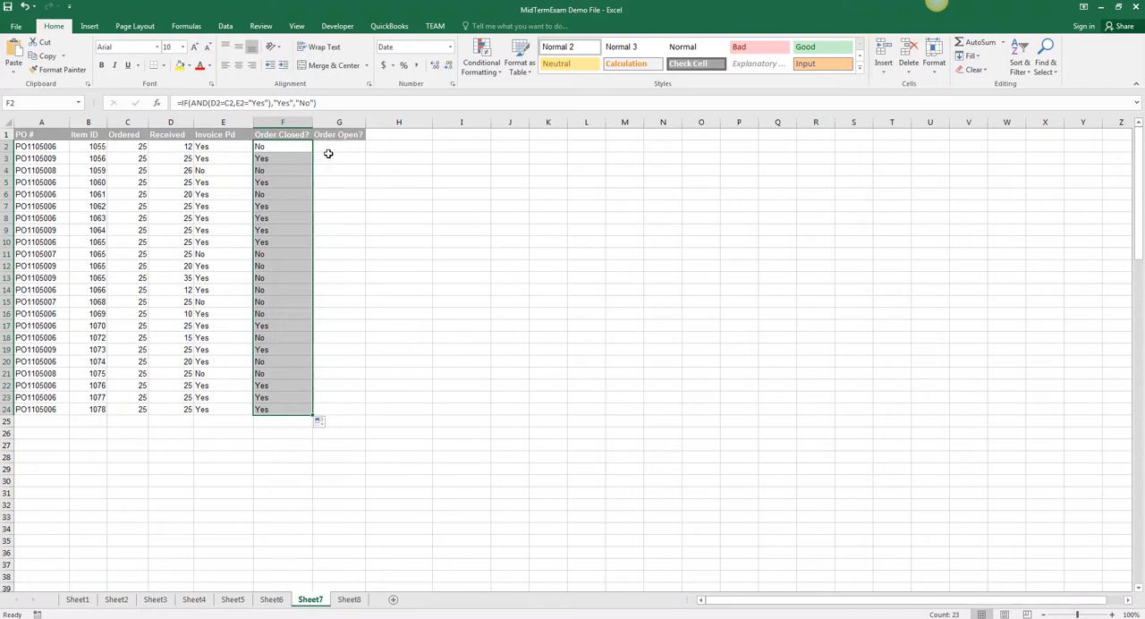
# Step: Enter =OR(C2<>D2,E2="No") in G2 and fill it down the Order Open? column to row 24
pyautogui.click(339, 148)
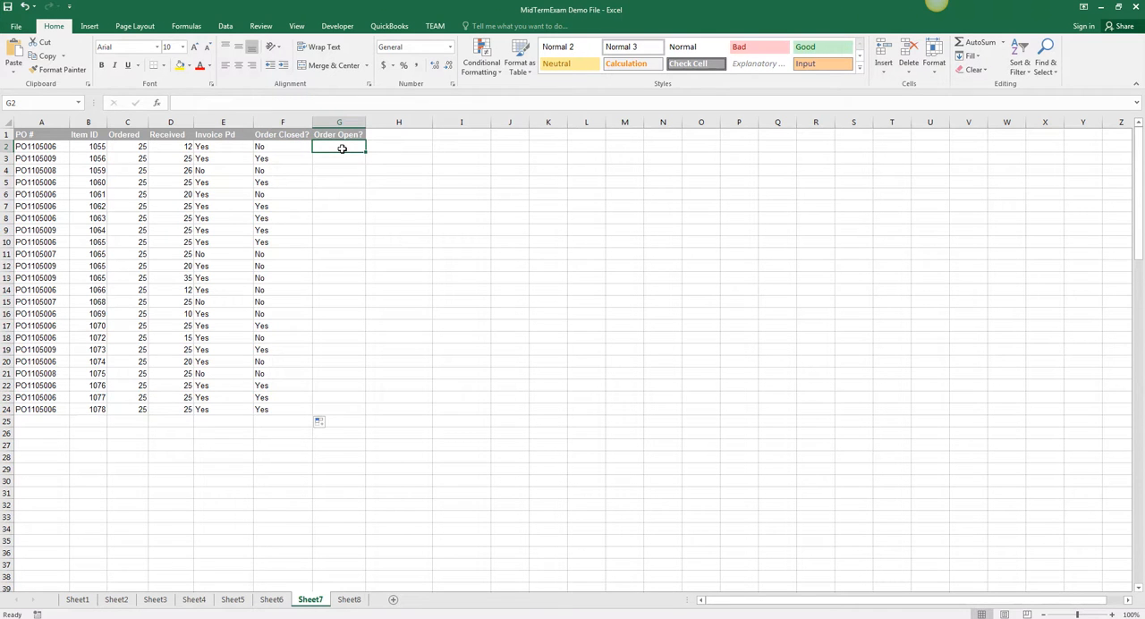
pyautogui.write('=')
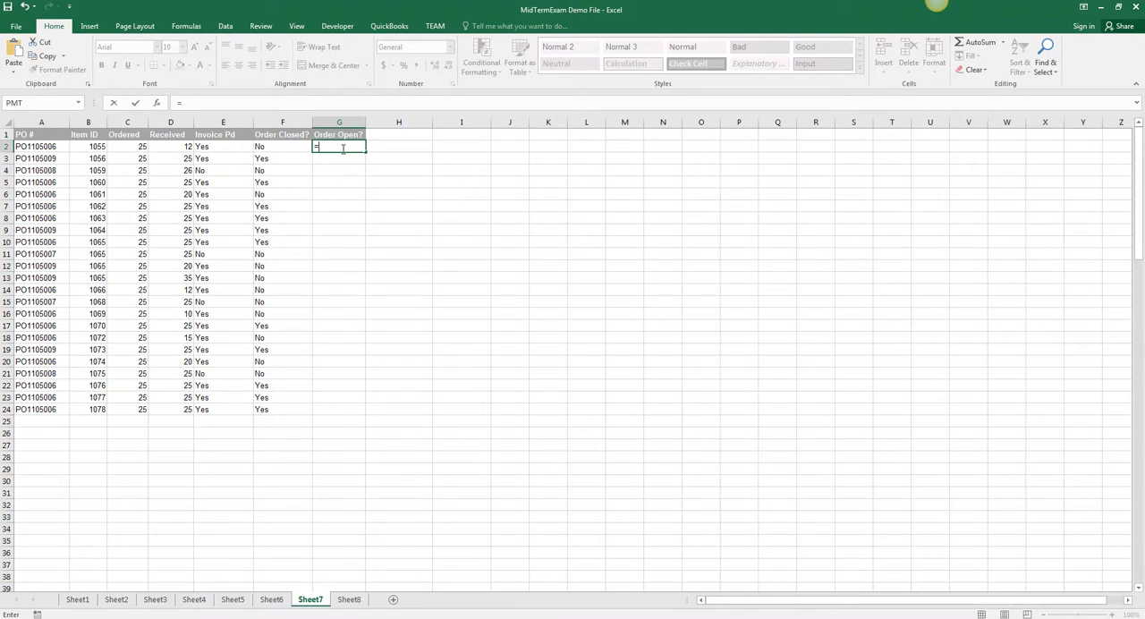
pyautogui.write('or(')
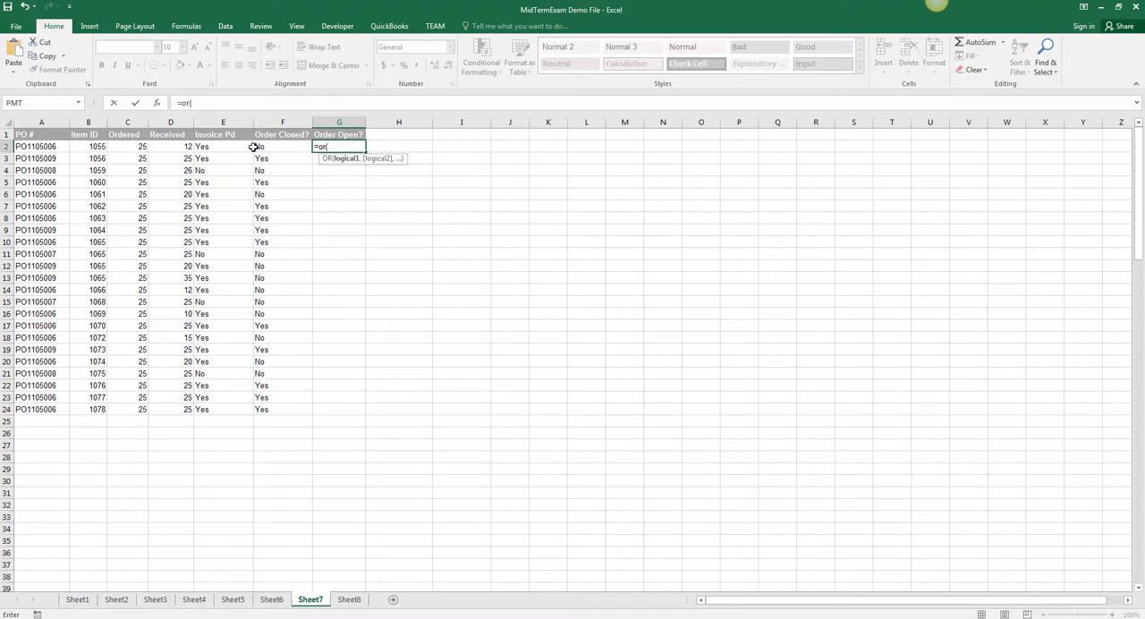
pyautogui.click(136, 148)
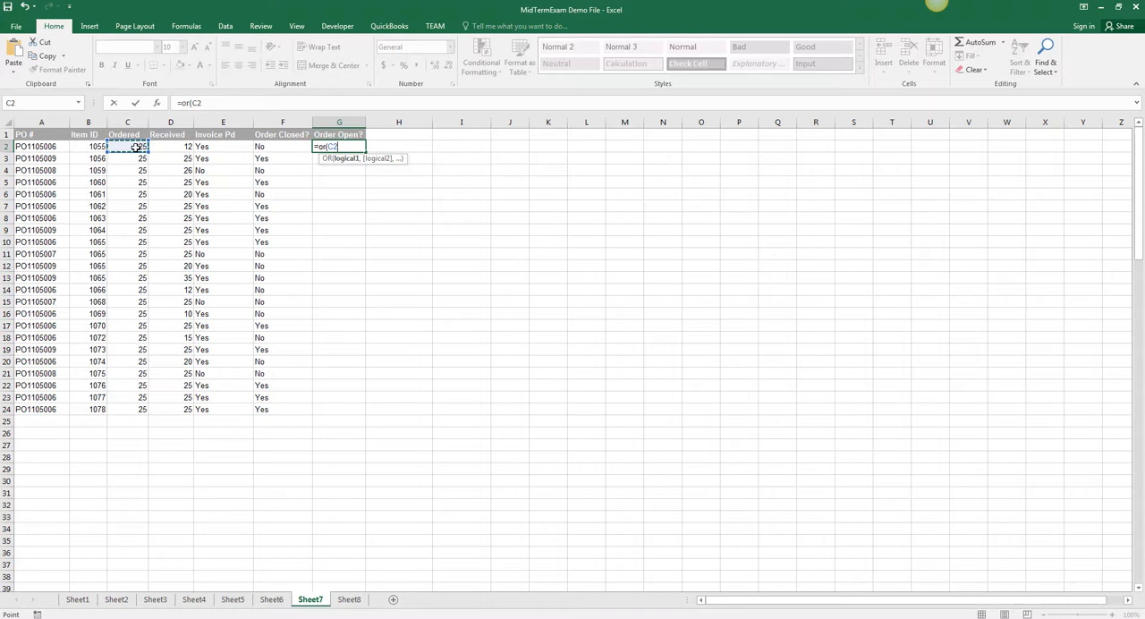
pyautogui.write('<>')
pyautogui.click(164, 149)
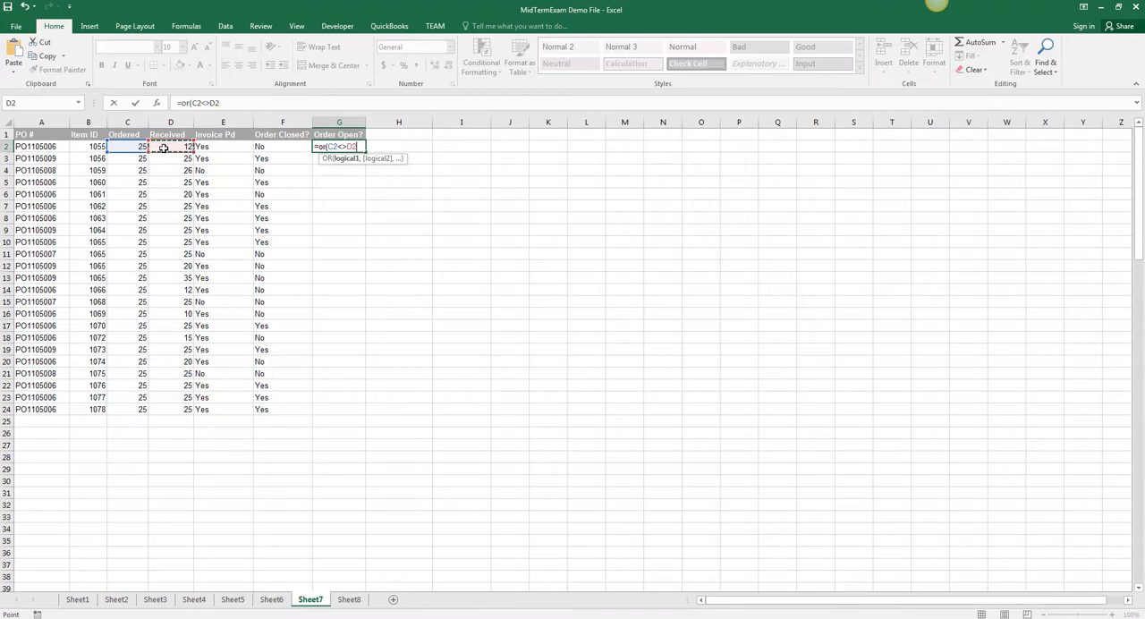
pyautogui.write(',')
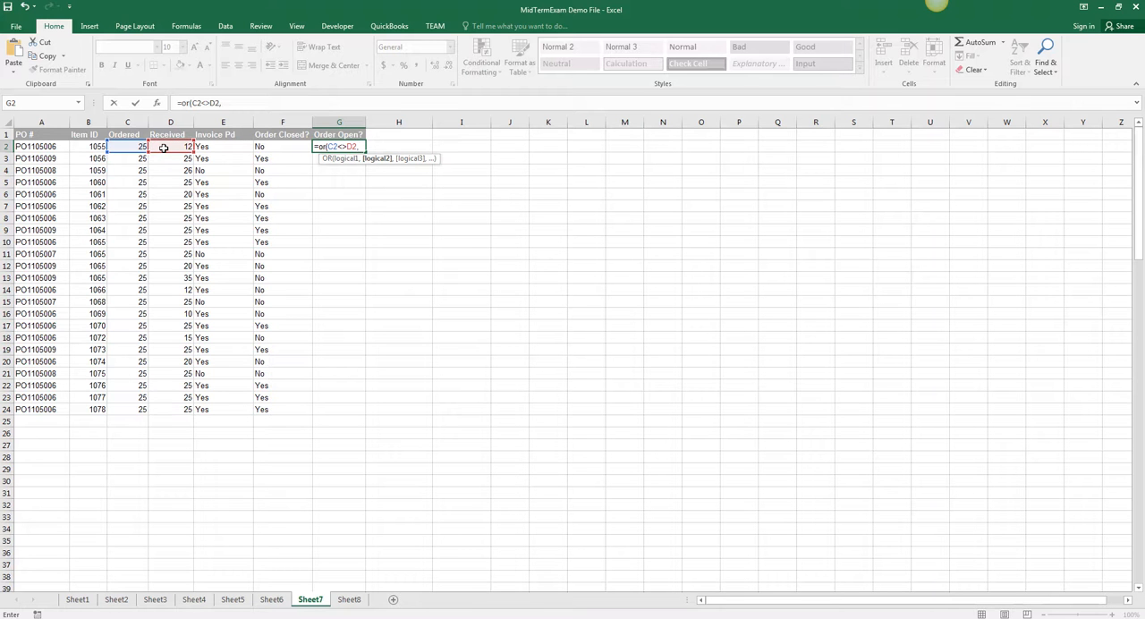
pyautogui.click(228, 146)
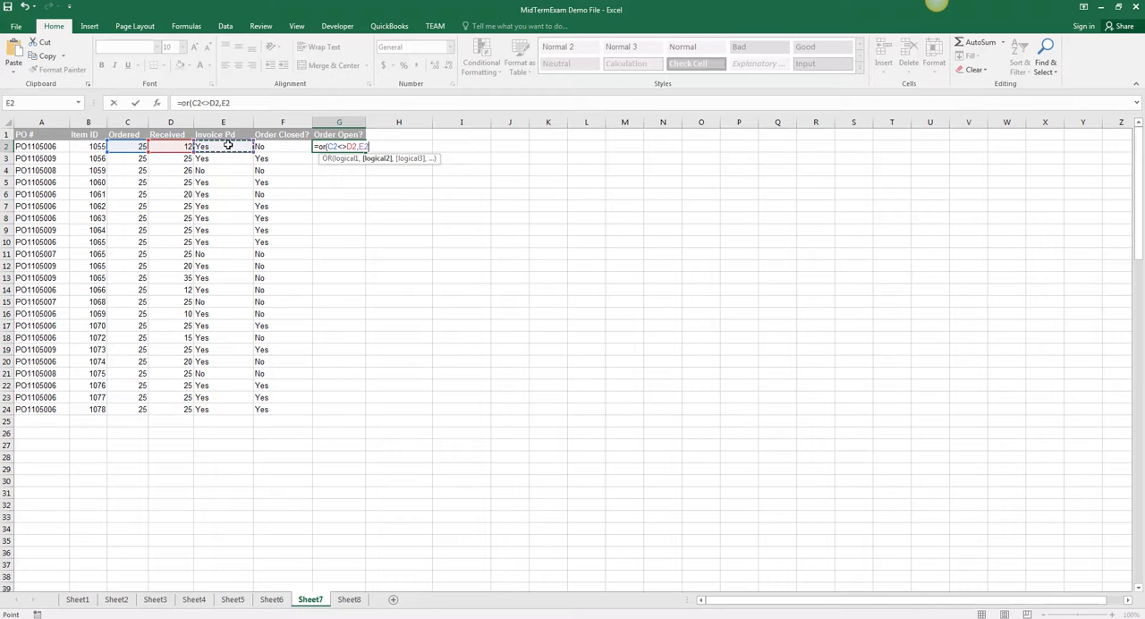
pyautogui.write('="No')
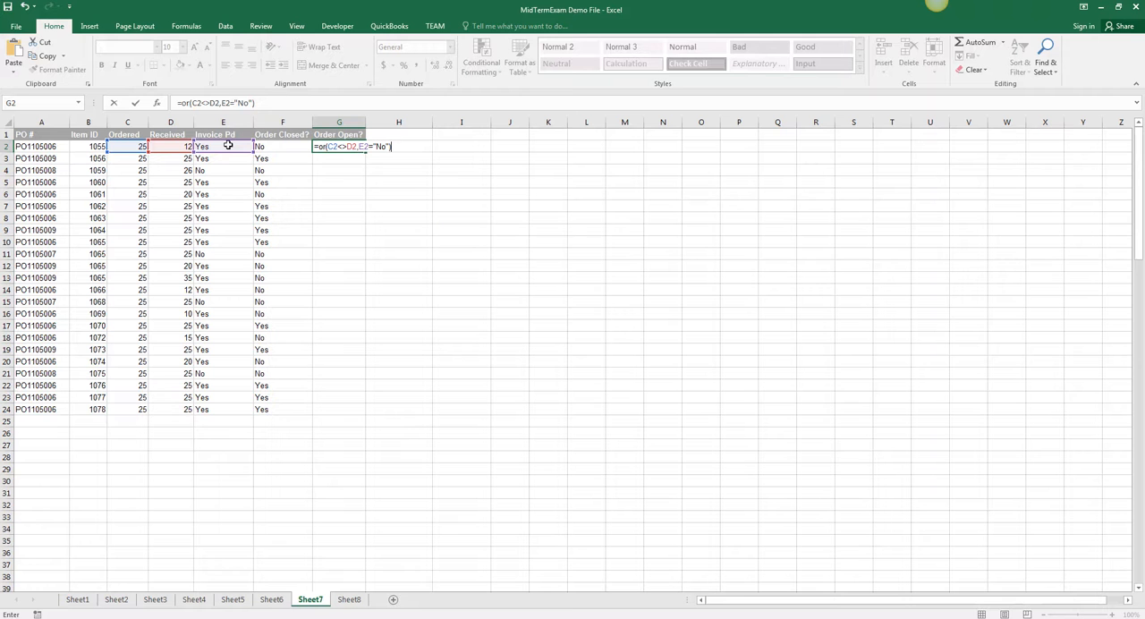
pyautogui.press('Return')
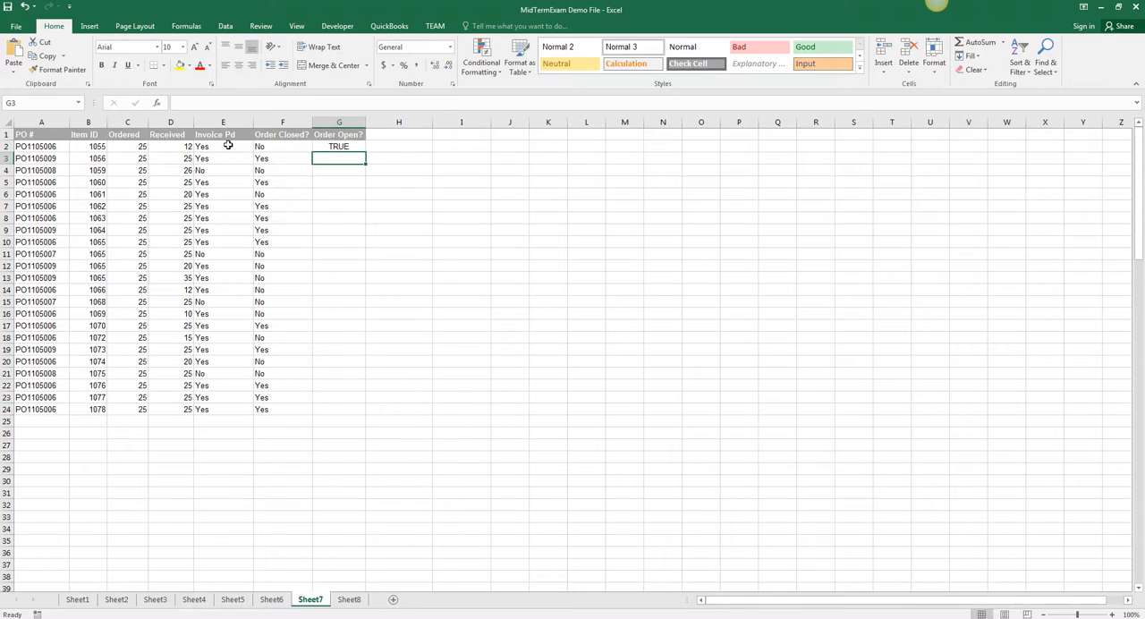
pyautogui.click(354, 148)
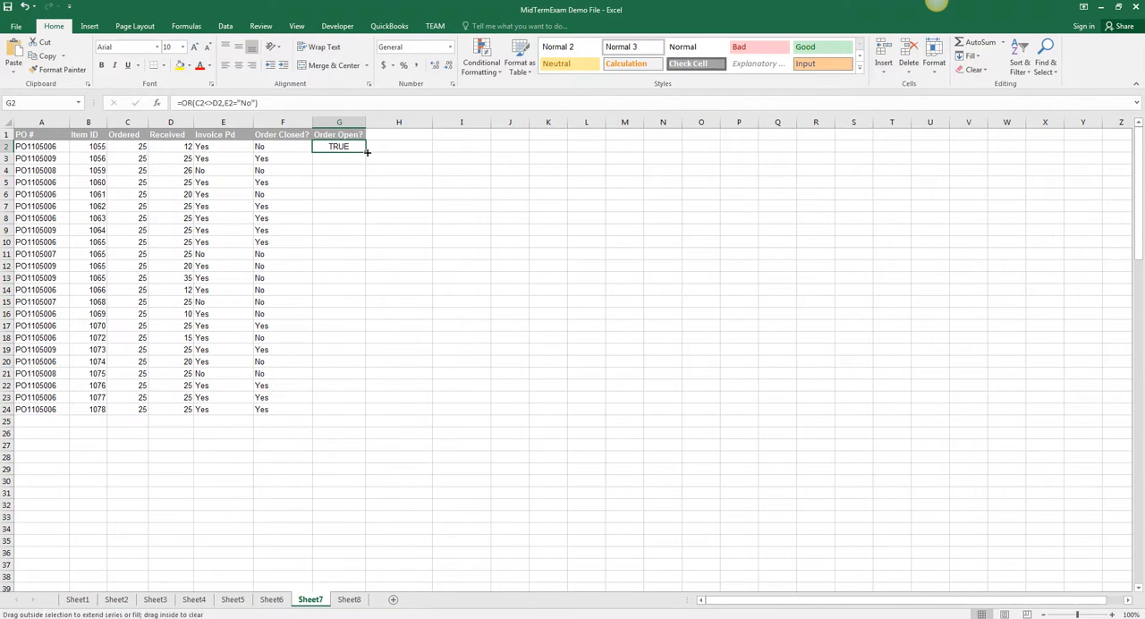
pyautogui.doubleClick(365, 152)
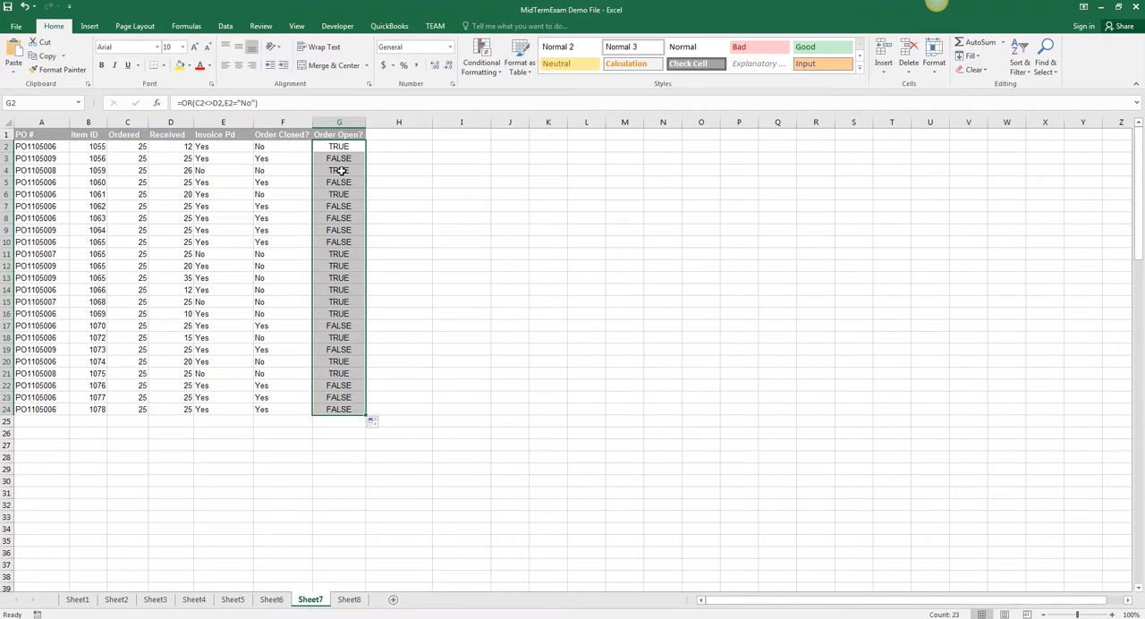
# Step: On Sheet8, name the letter-grade lookup range G2:H6 Grade
pyautogui.click(349, 600)
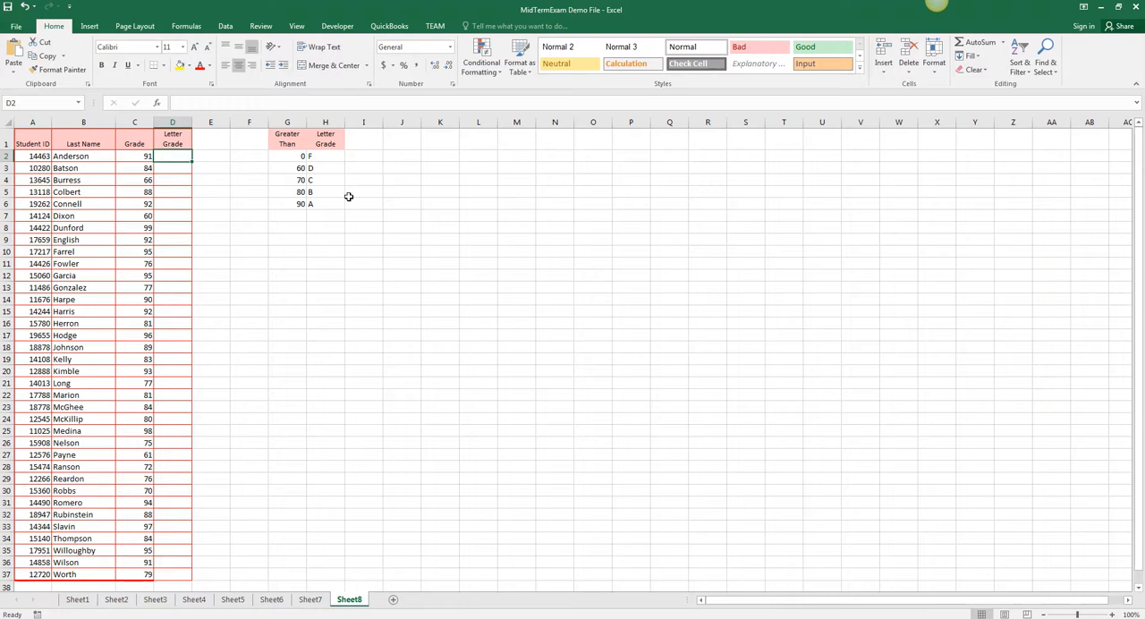
pyautogui.click(291, 156)
pyautogui.write('0')
pyautogui.press('Return')
pyautogui.doubleClick(323, 202)
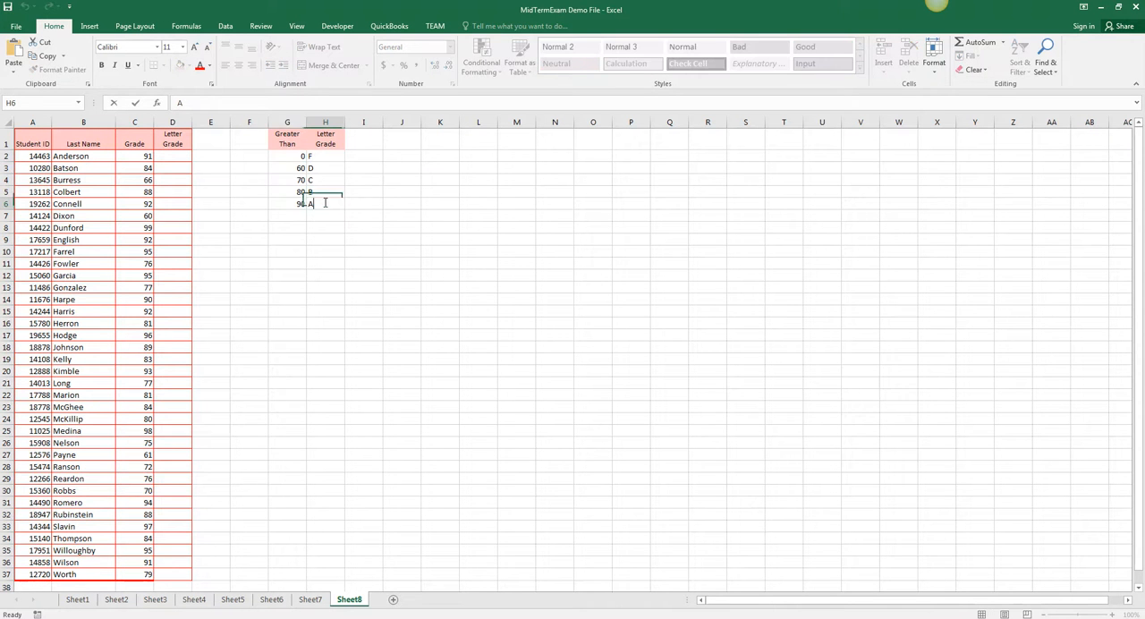
pyautogui.moveTo(292, 153); pyautogui.dragTo(325, 205)
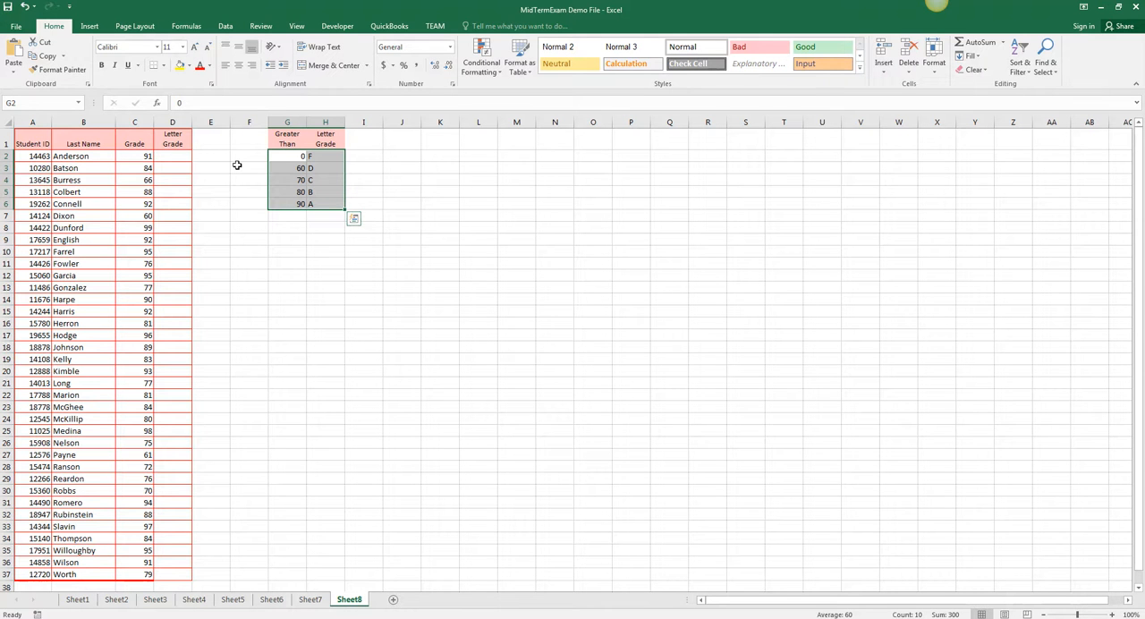
pyautogui.click(33, 103)
pyautogui.write('Grade')
pyautogui.press('Return')
# Step: Start a VLOOKUP formula in cell D2 of the Letter Grade column
pyautogui.doubleClick(183, 156)
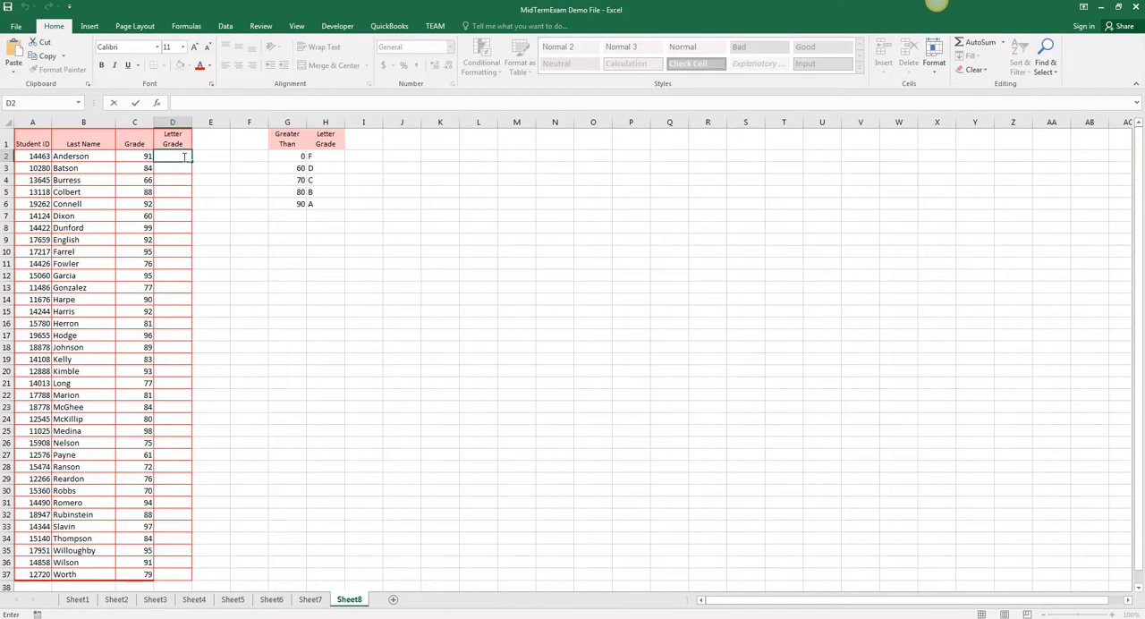
pyautogui.write('=vloo')
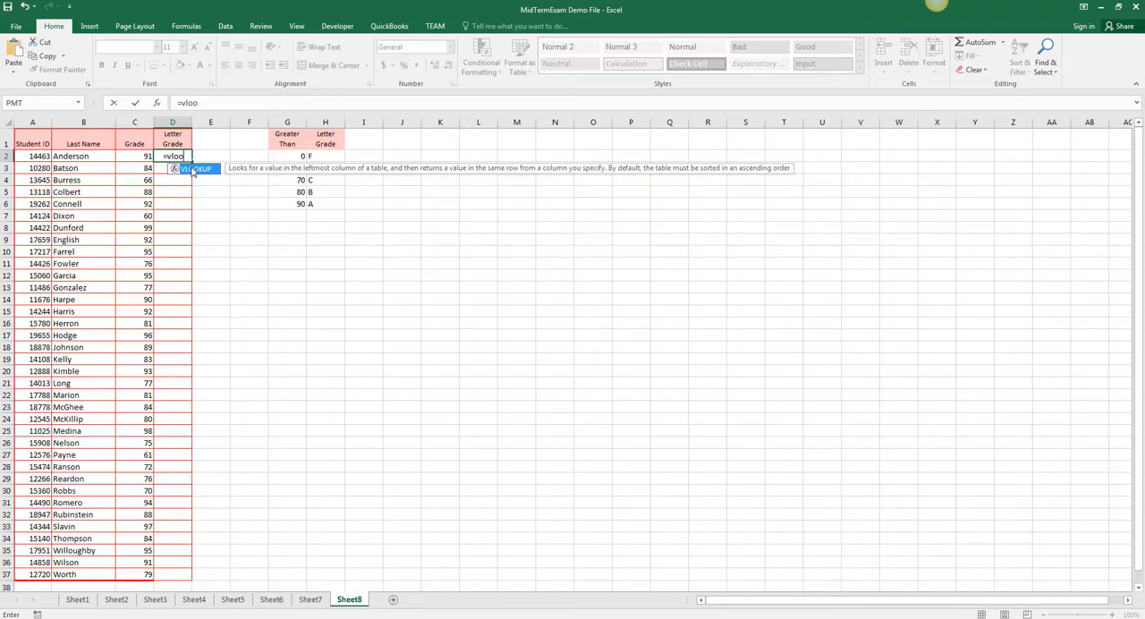
pyautogui.doubleClick(192, 169)
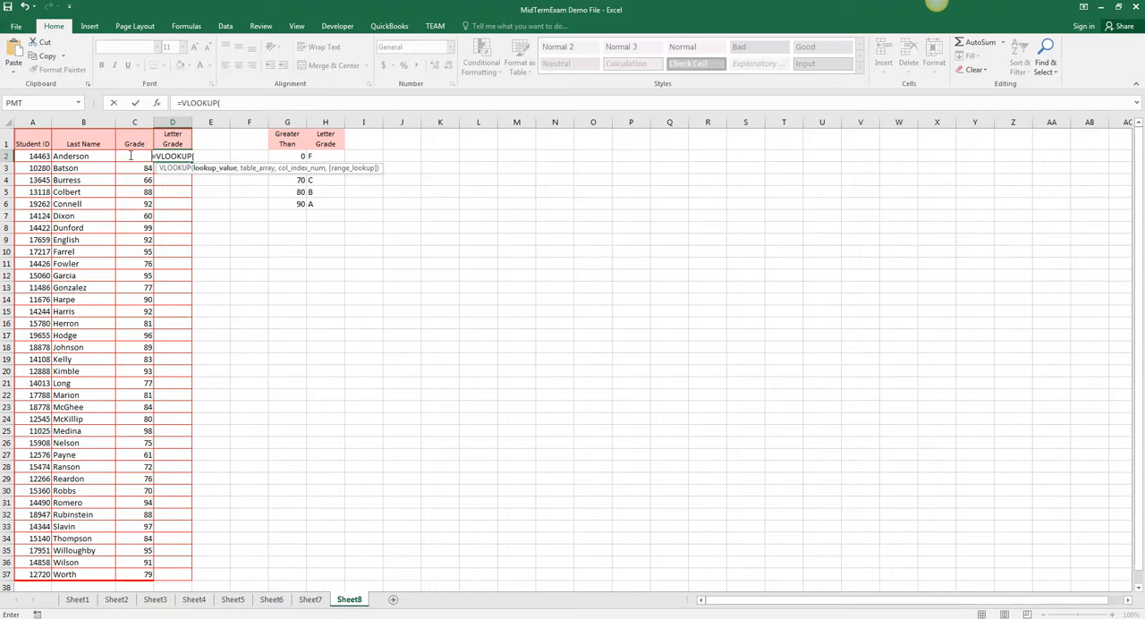
pyautogui.press('F2')
pyautogui.press('Home')
pyautogui.write('c2')
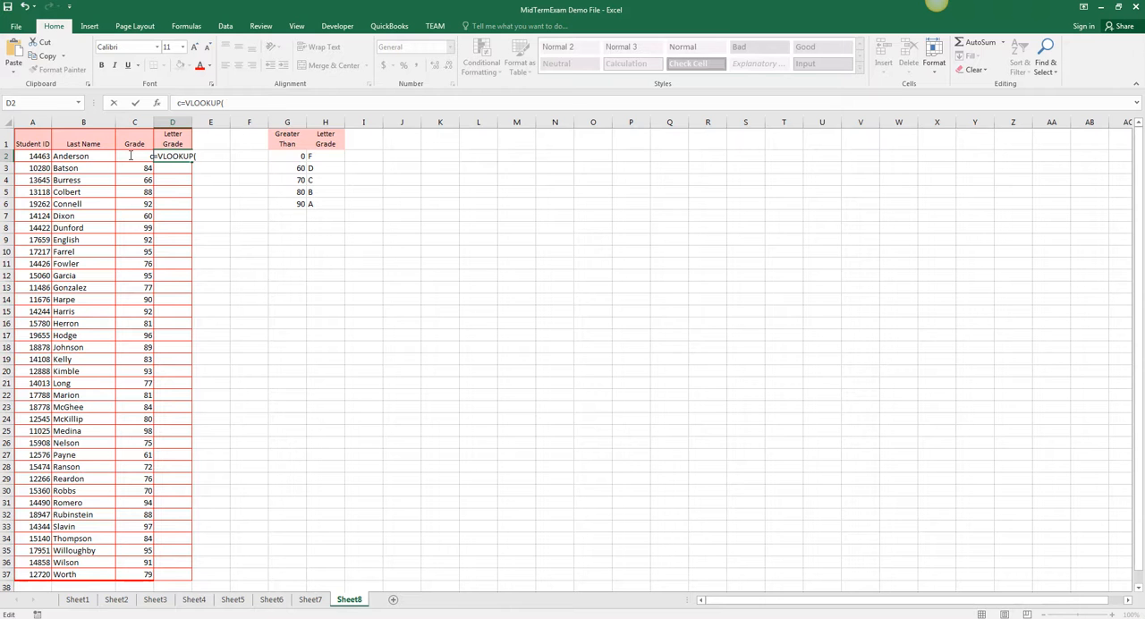
pyautogui.click(187, 103)
pyautogui.press('BackSpace')
pyautogui.press('BackSpace')
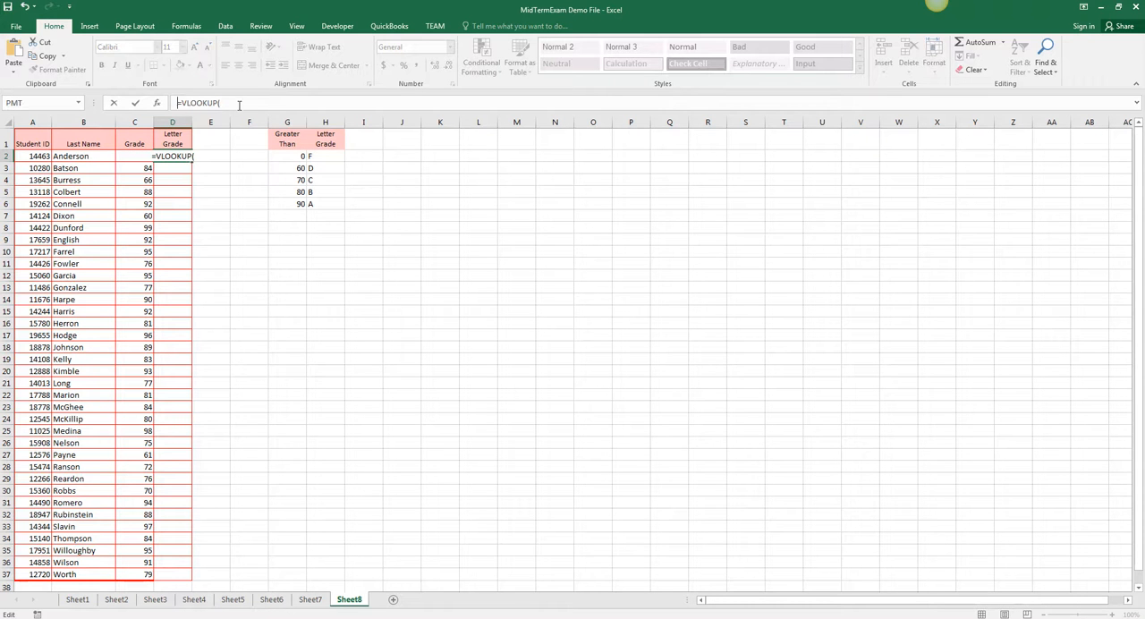
# Step: Give the VLOOKUP in D2 the lookup value C2 and the named range Grade as its table array
pyautogui.write('c2')
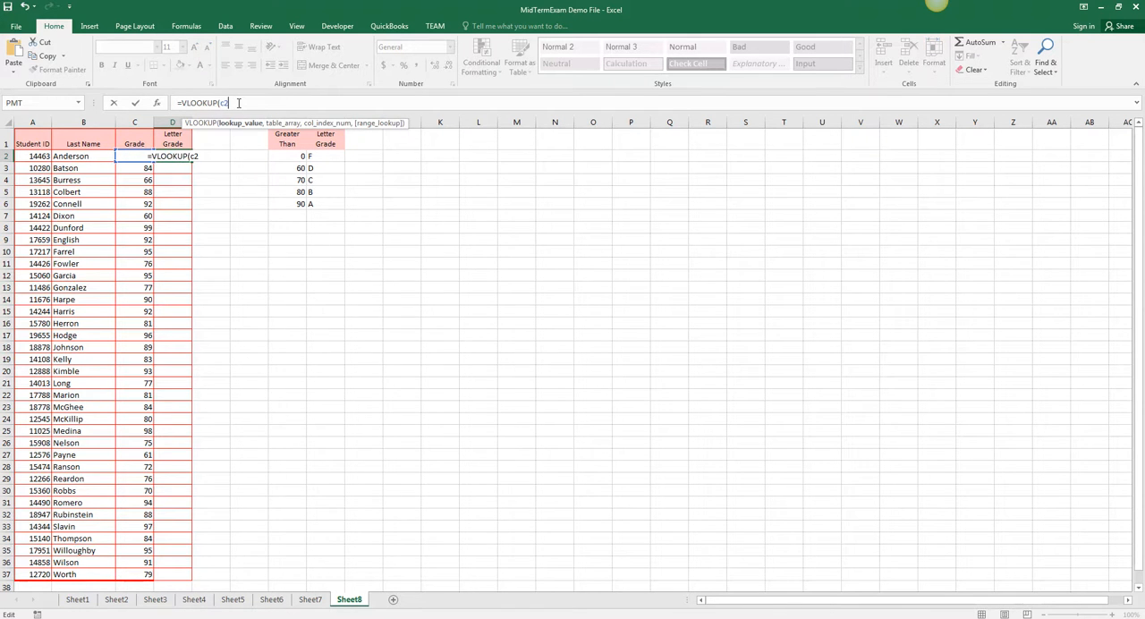
pyautogui.write(',Grade')
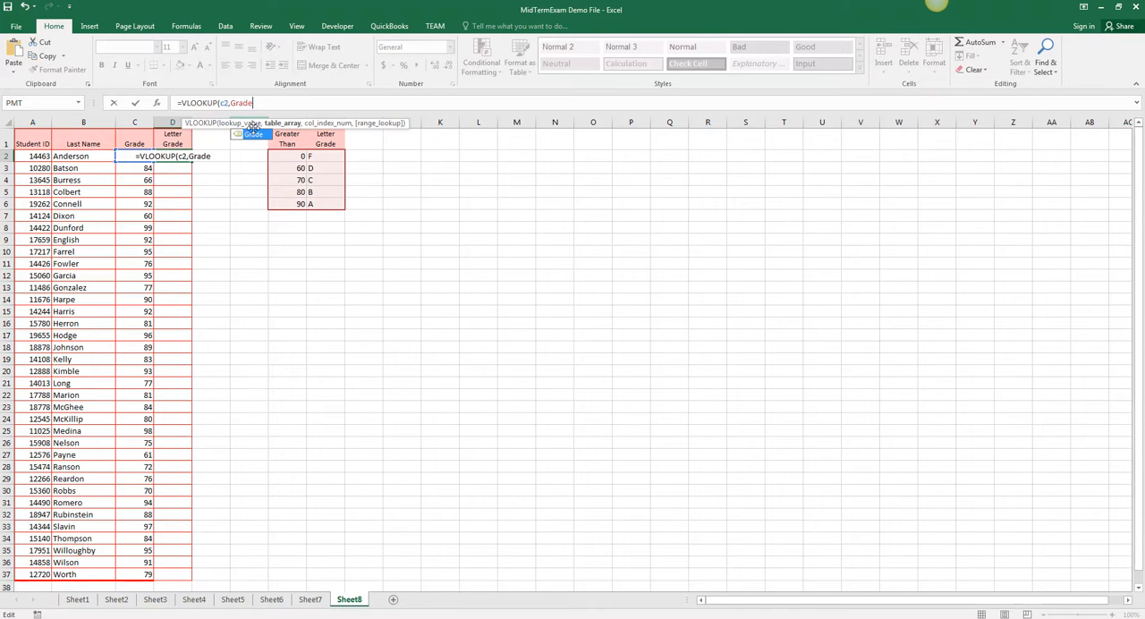
pyautogui.doubleClick(255, 133)
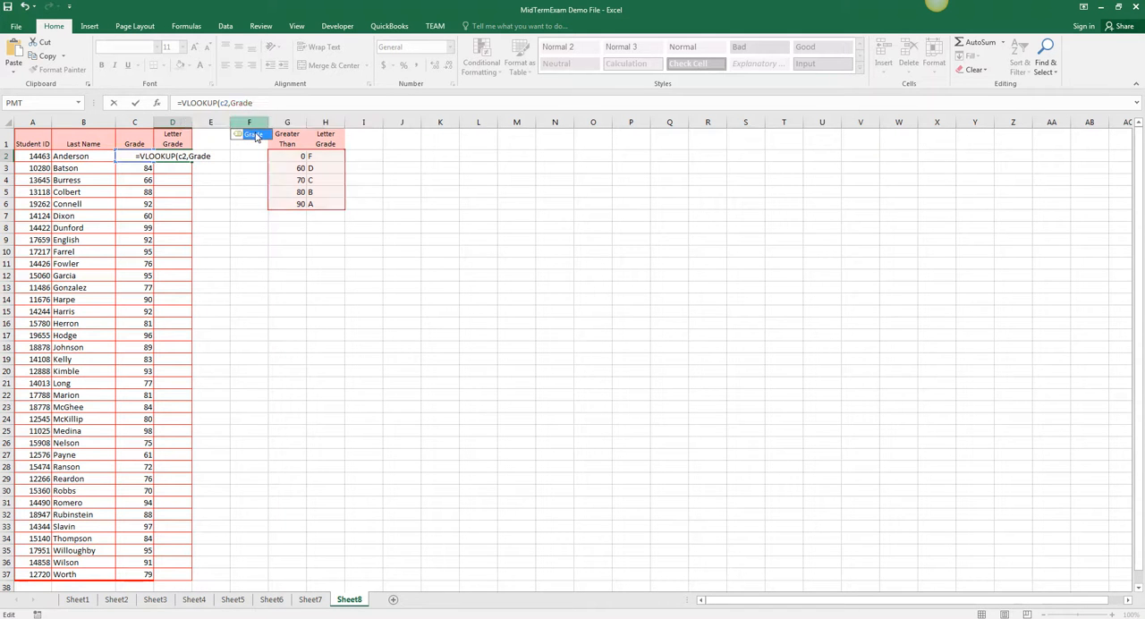
pyautogui.write(',')
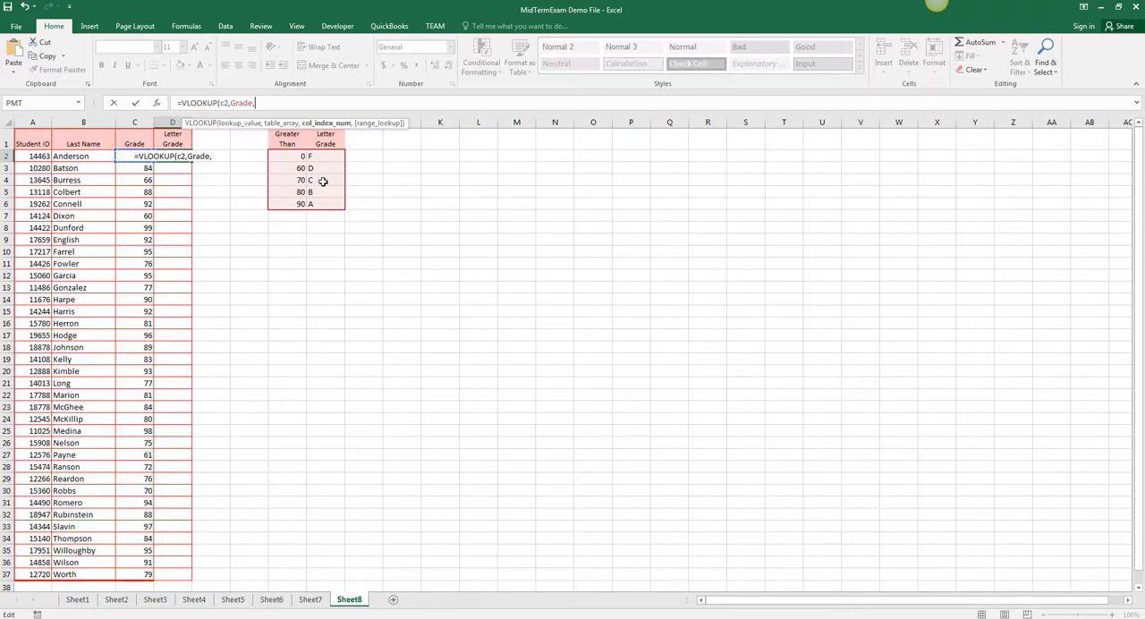
# Step: Complete the VLOOKUP in D2 with column index 2 and TRUE for approximate match, and fill it down the Letter Grade column to row 37
pyautogui.write('2,')
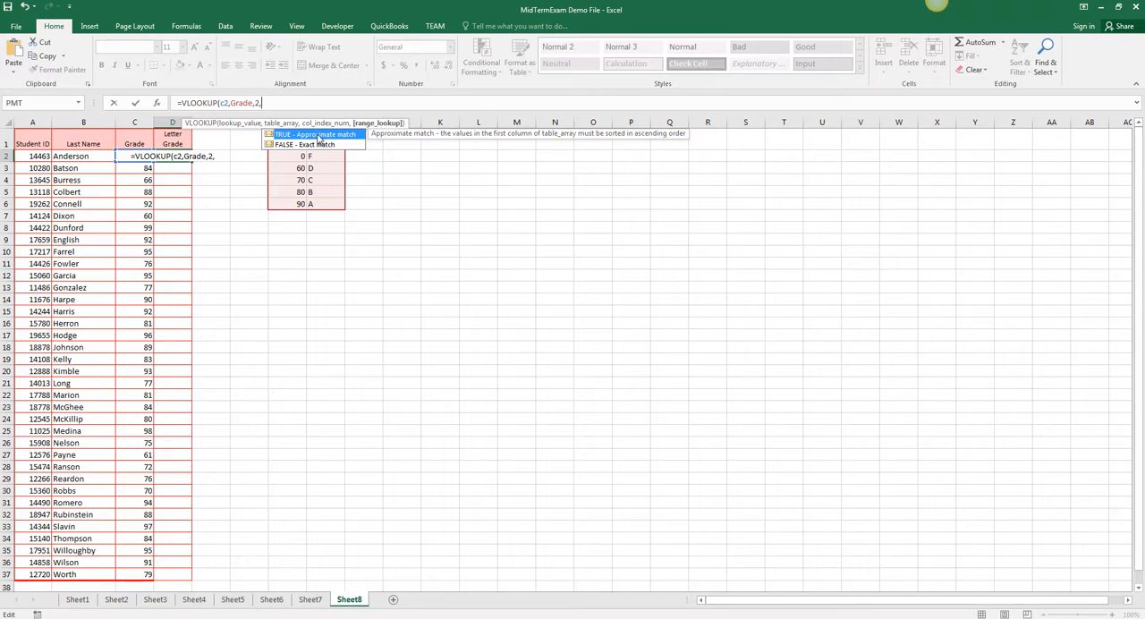
pyautogui.doubleClick(325, 132)
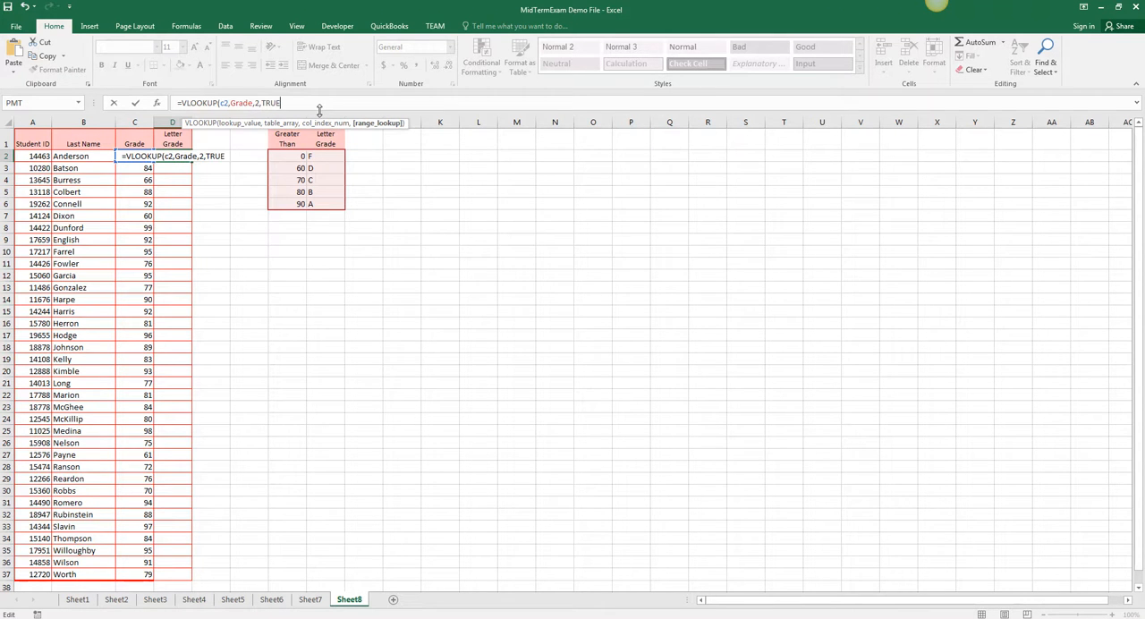
pyautogui.write(')')
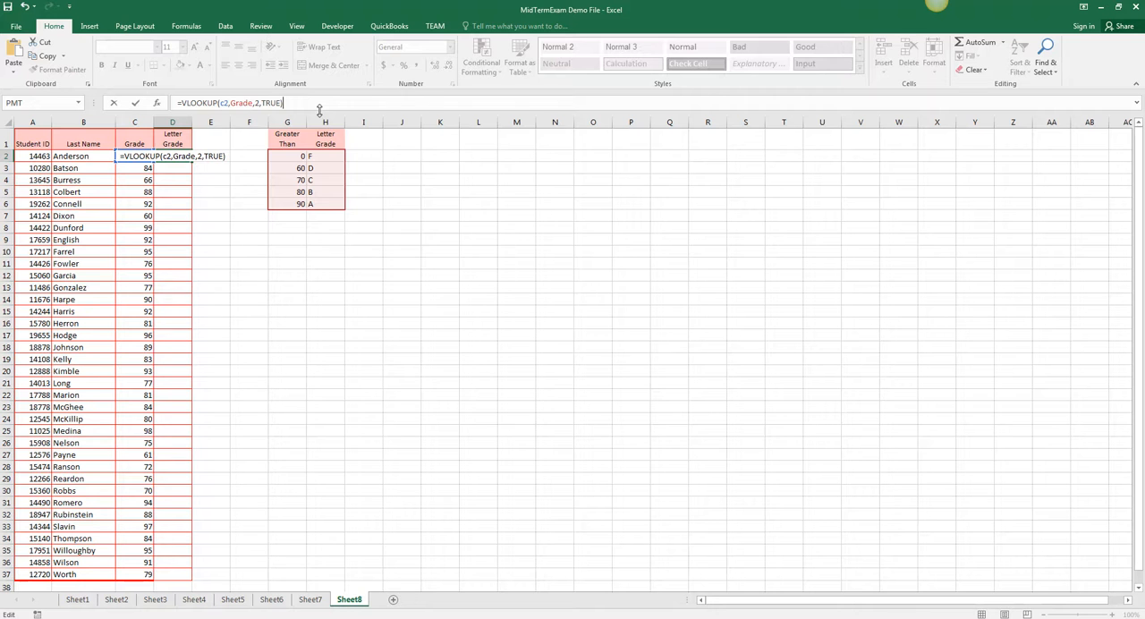
pyautogui.press('Return')
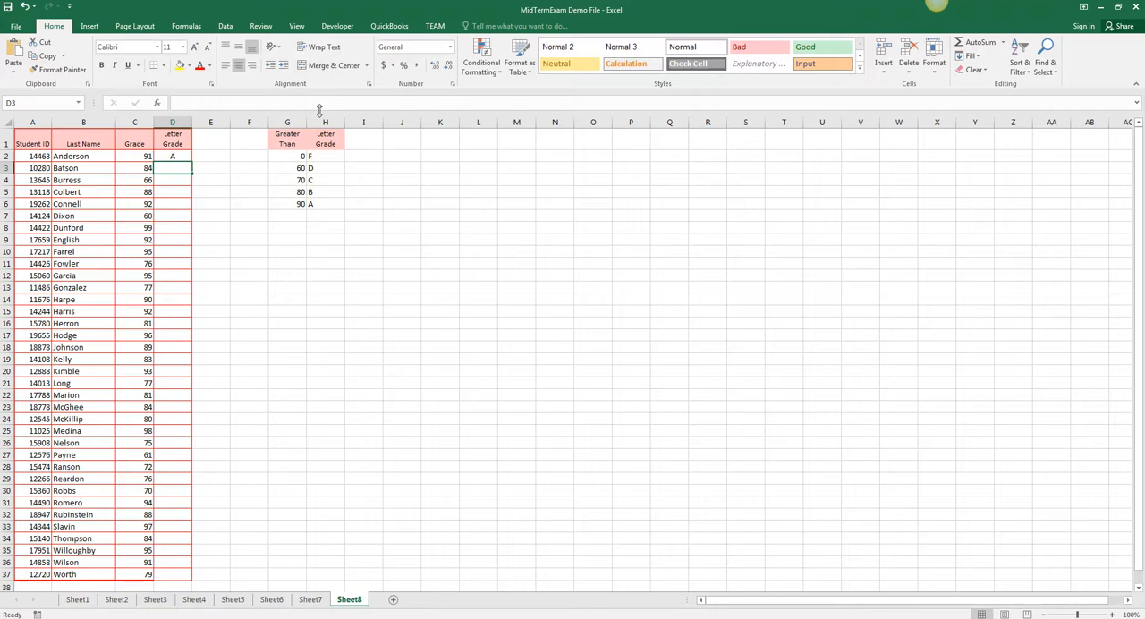
pyautogui.click(170, 156)
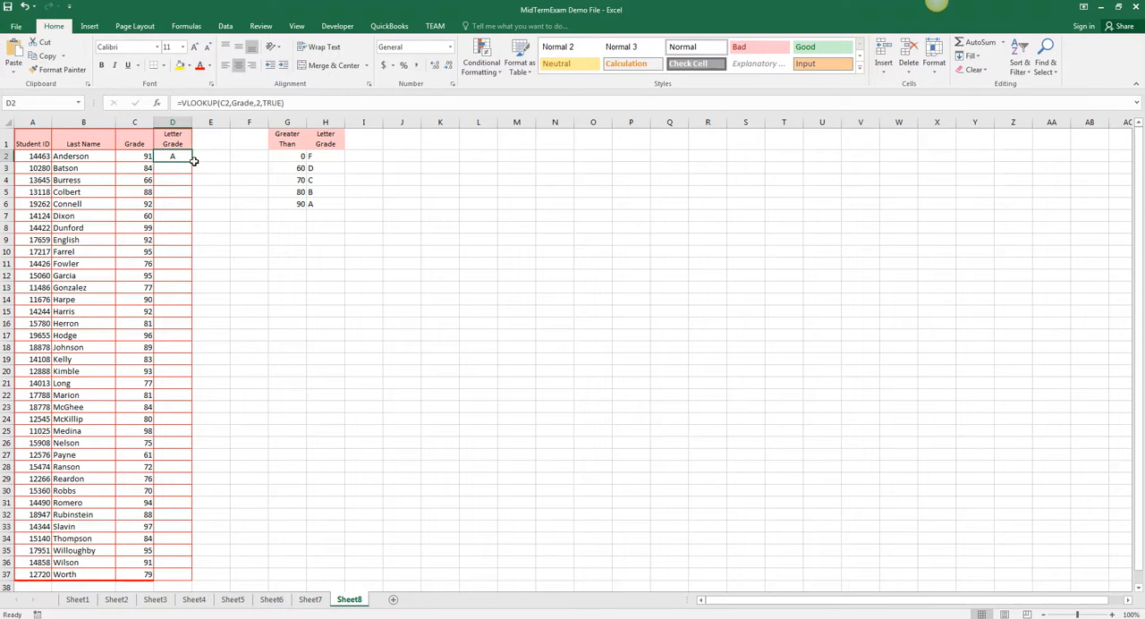
pyautogui.doubleClick(191, 162)
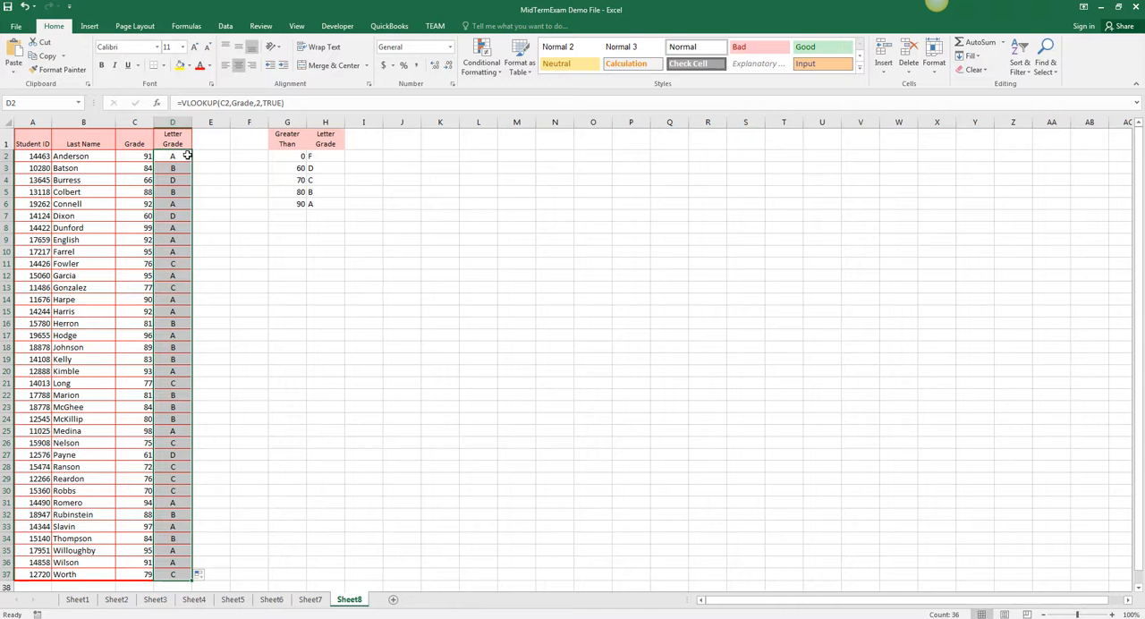